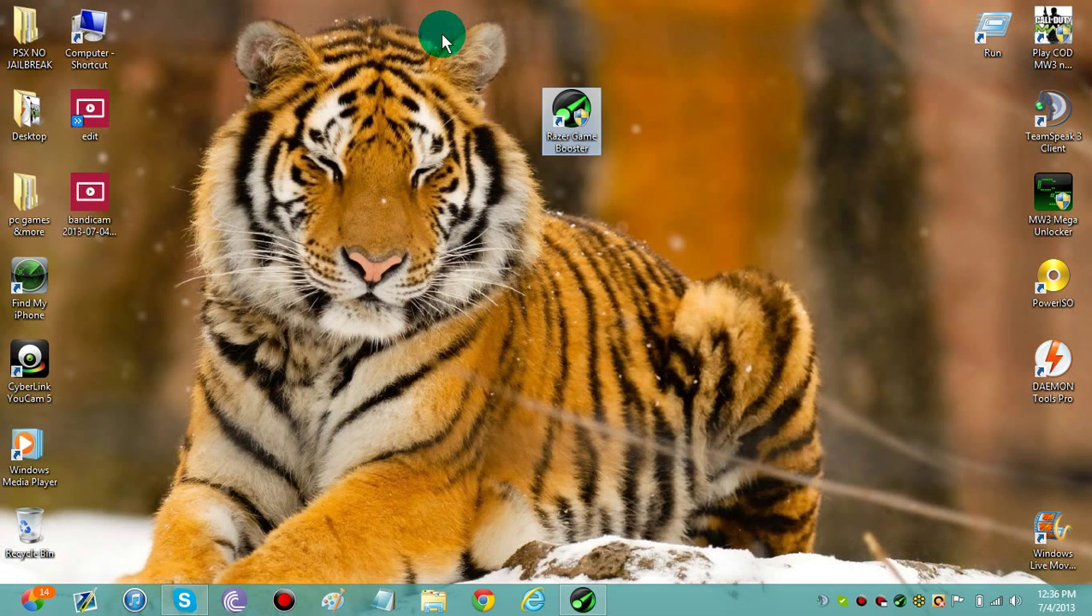
# - Move the Razer Game Booster shortcut into the gap between the DAEMON Tools Pro and Windows Live Movie Maker shortcuts
pyautogui.moveTo(440, 34); pyautogui.dragTo(744, 149)
pyautogui.moveTo(745, 225); pyautogui.dragTo(1061, 454)
pyautogui.moveTo(1056, 454); pyautogui.dragTo(1071, 7)
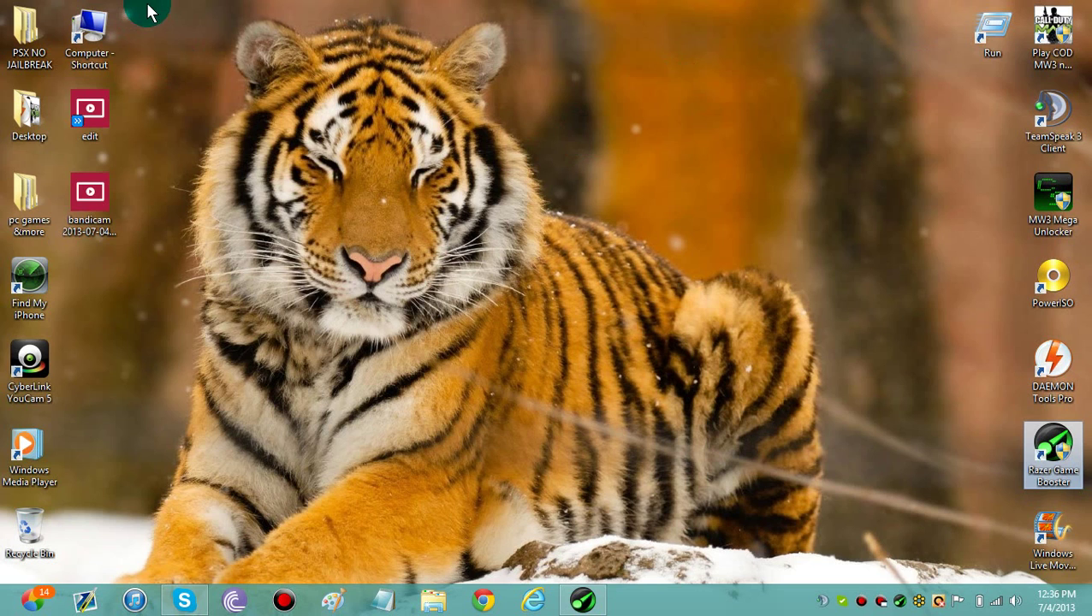
pyautogui.moveTo(151, 5); pyautogui.dragTo(547, 350)
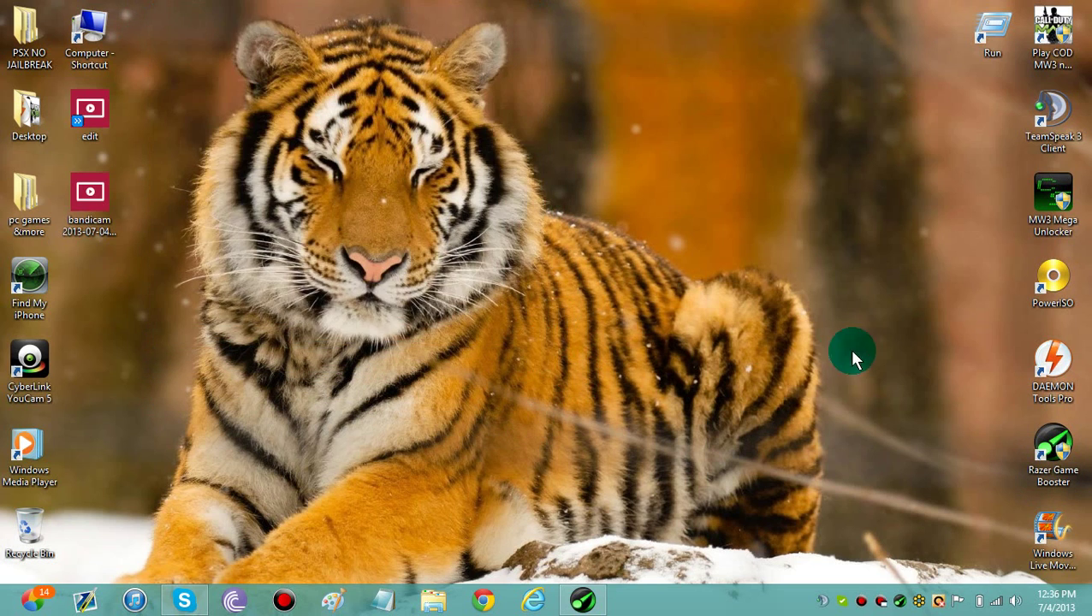
pyautogui.moveTo(1027, 438); pyautogui.dragTo(655, 505)
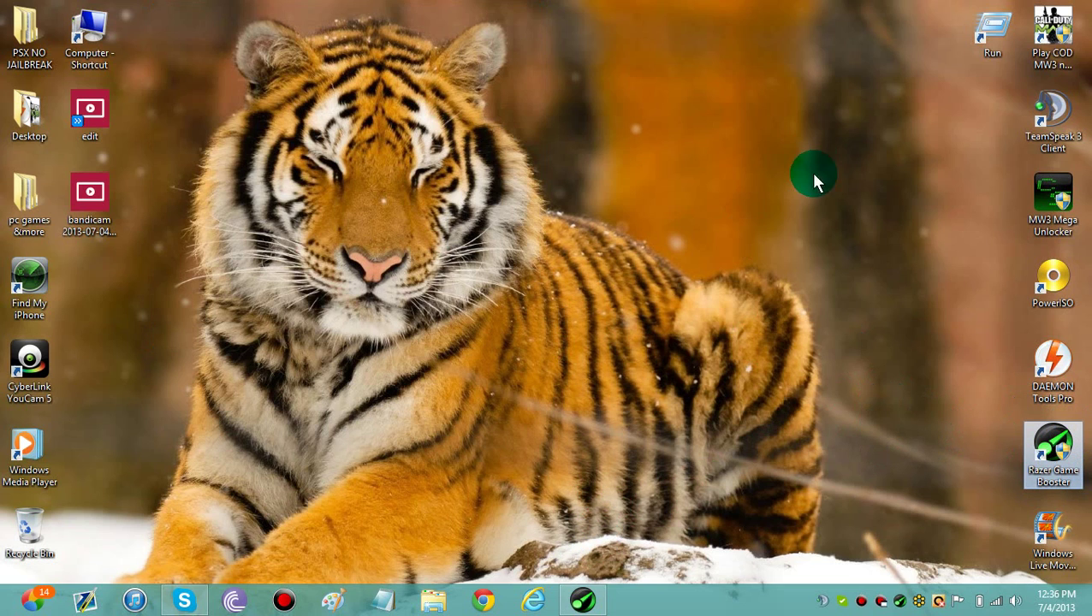
pyautogui.moveTo(183, 8); pyautogui.dragTo(316, 10)
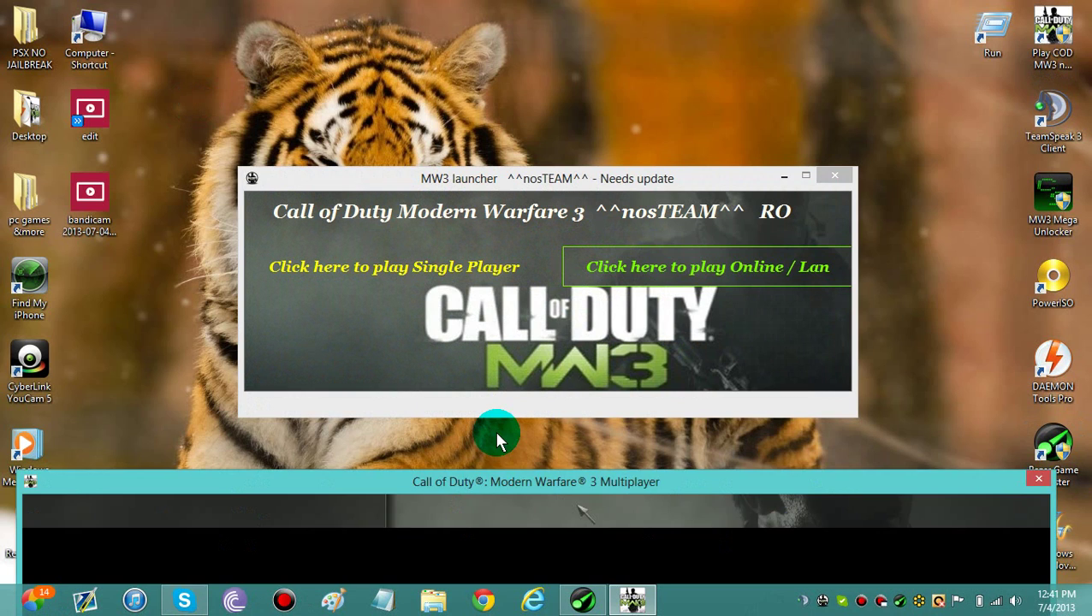
# - Connect to the favorite server NOCAMPING $NIPERJUMPER and join the Defense team with the $NIPER 5 class
pyautogui.moveTo(499, 439); pyautogui.dragTo(504, 8)
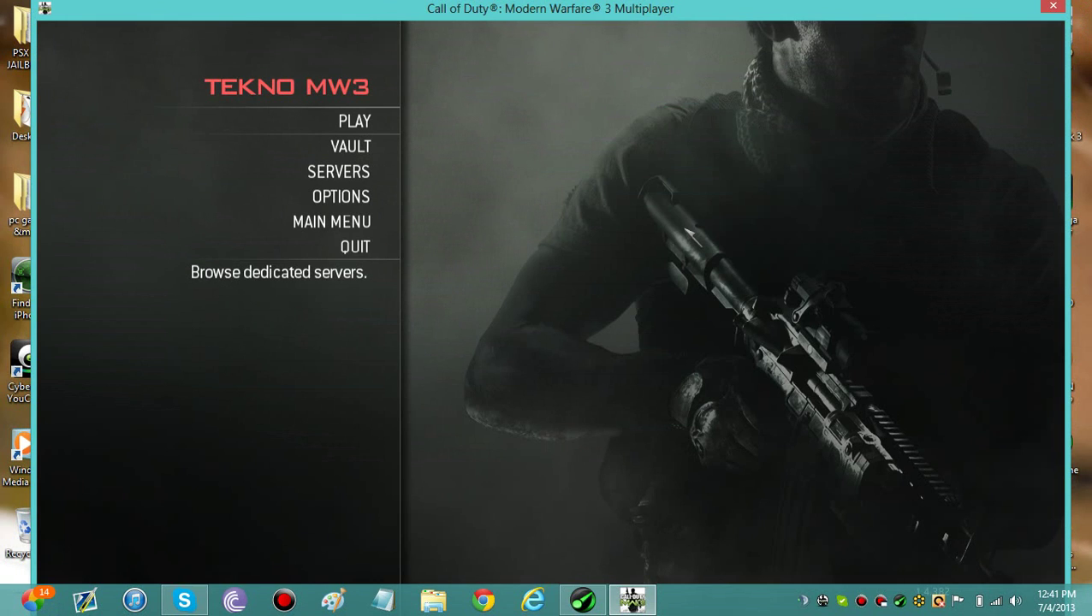
pyautogui.click(378, 177)
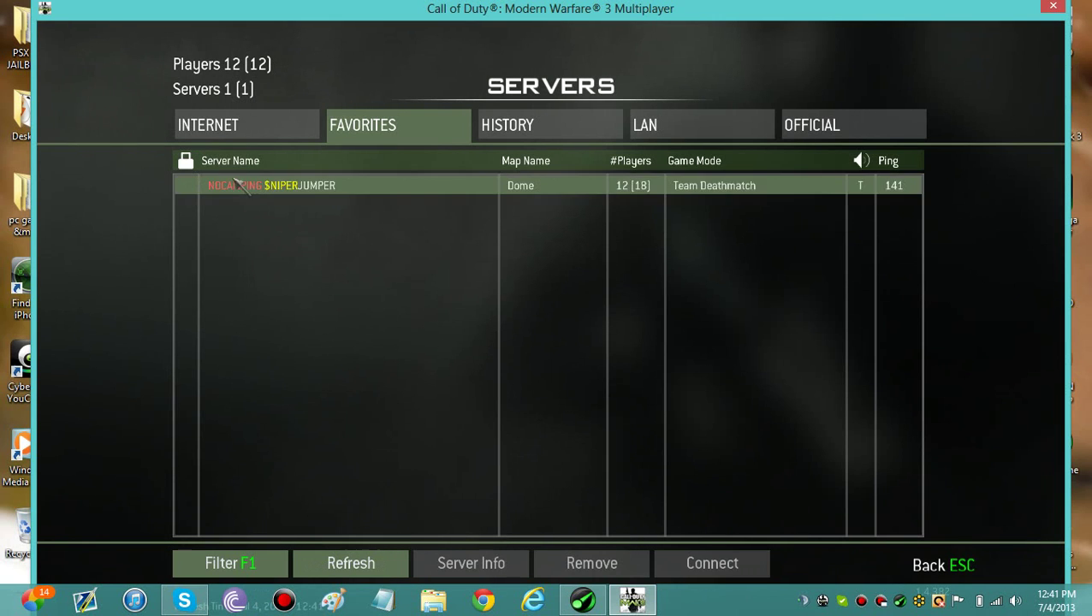
pyautogui.click(287, 201)
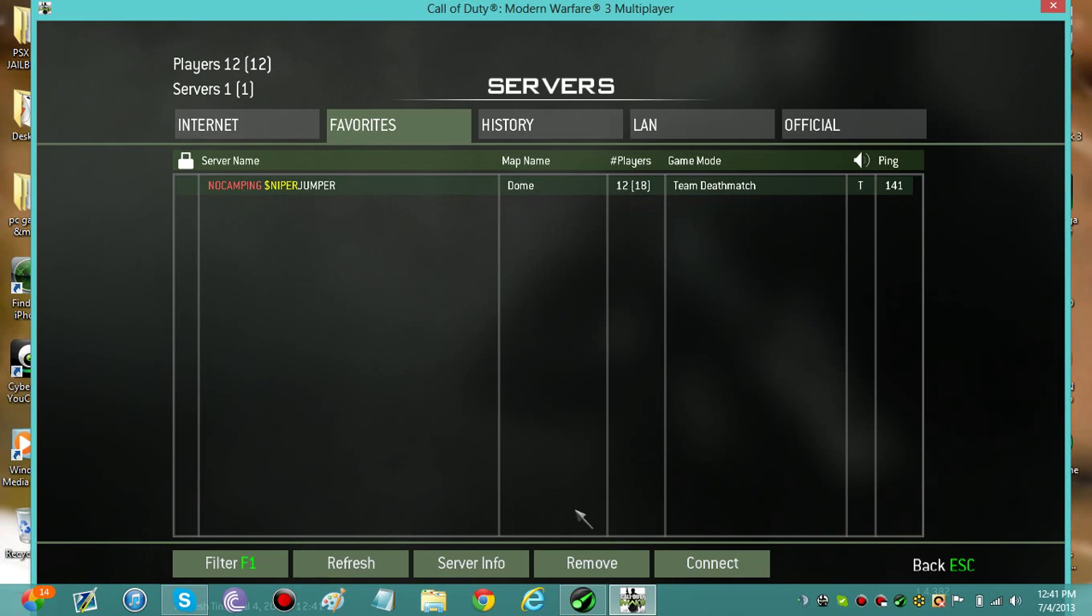
pyautogui.click(702, 571)
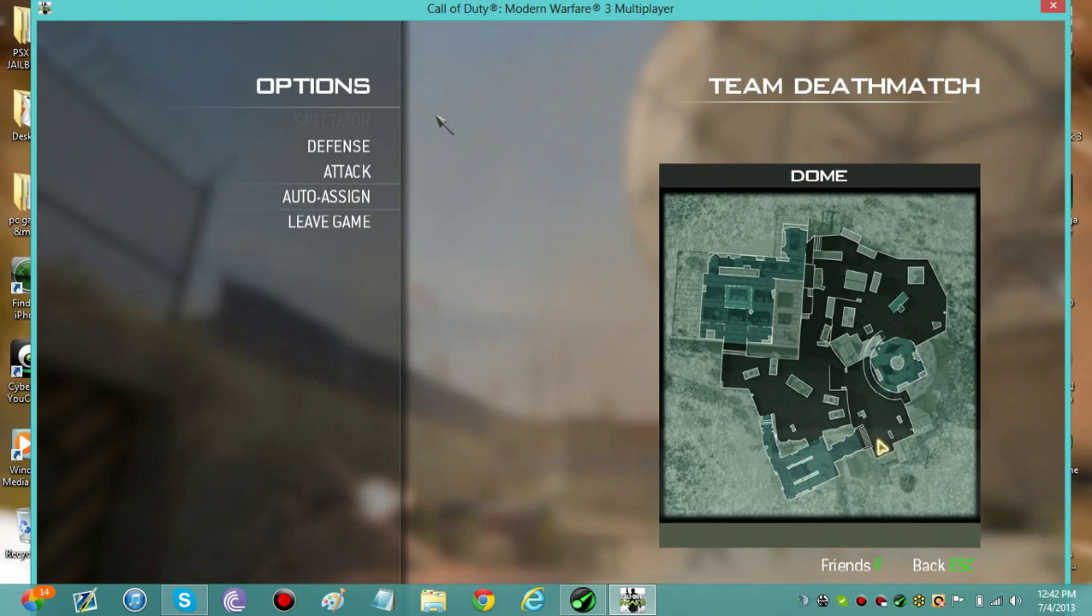
pyautogui.click(352, 145)
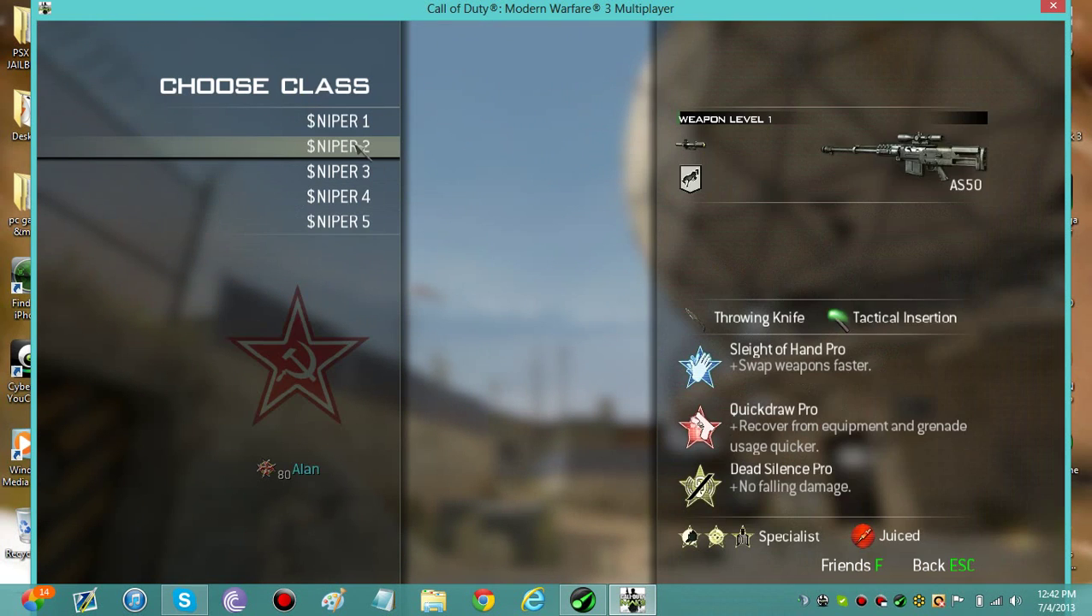
pyautogui.click(340, 223)
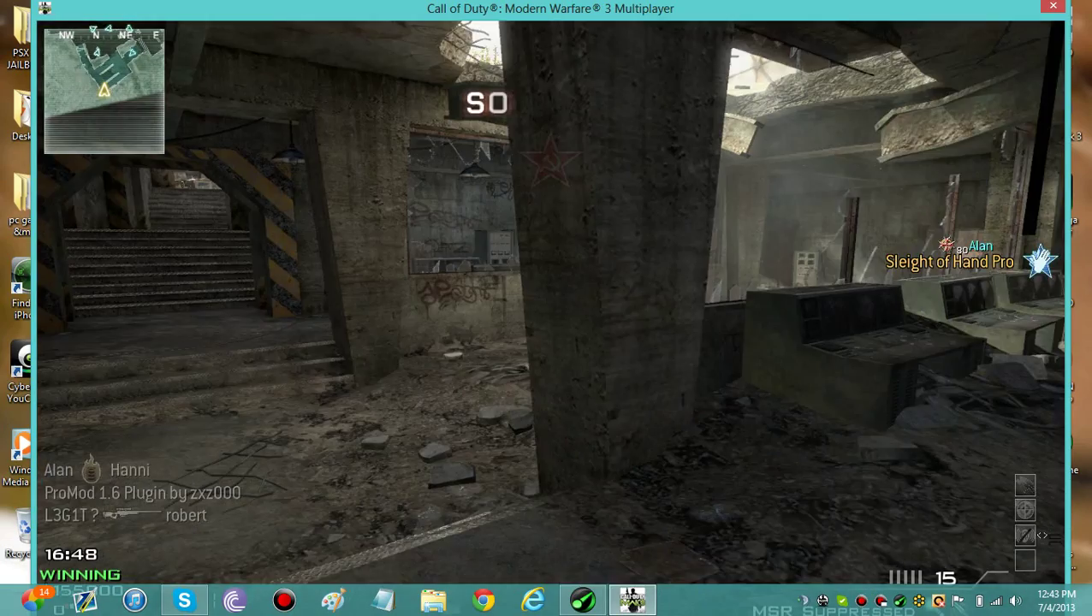
# - Advance from the bunker up through the tunnel into the open yard and aim the sniper rifle
pyautogui.press('w')
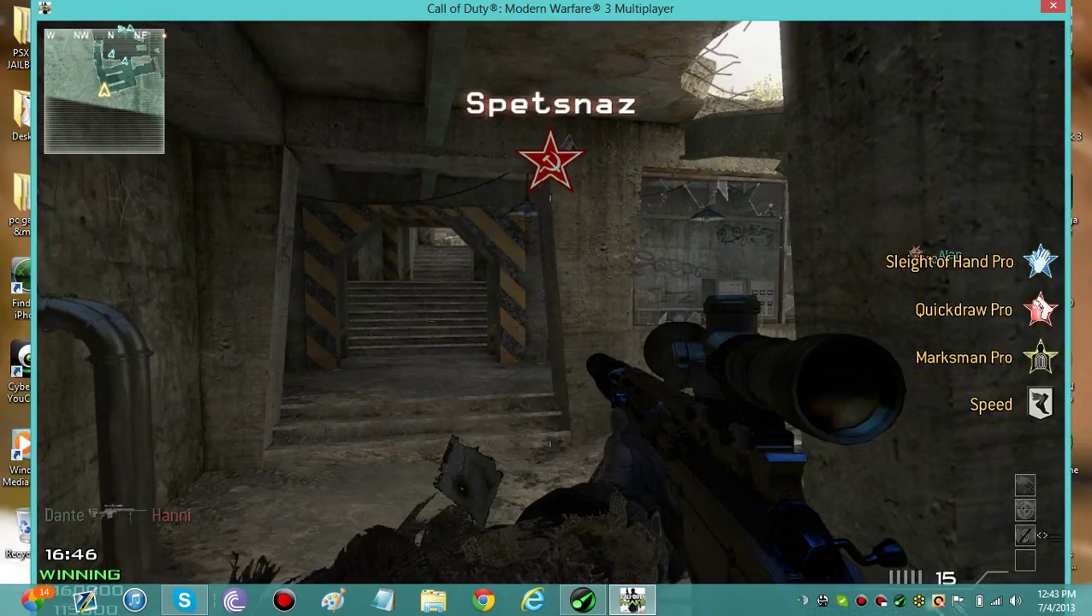
pyautogui.press('w')
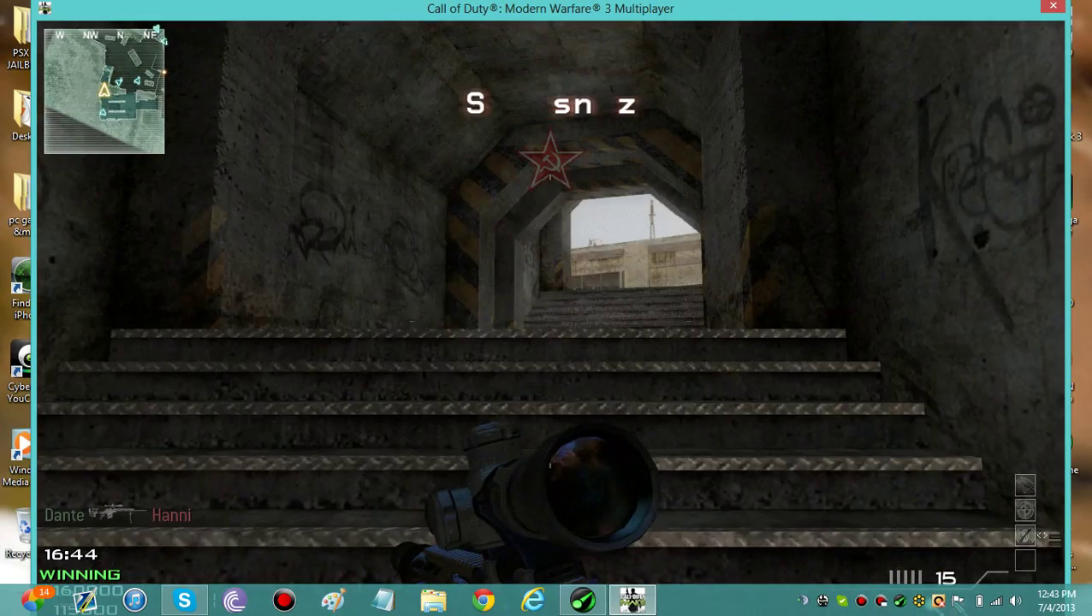
pyautogui.press('w')
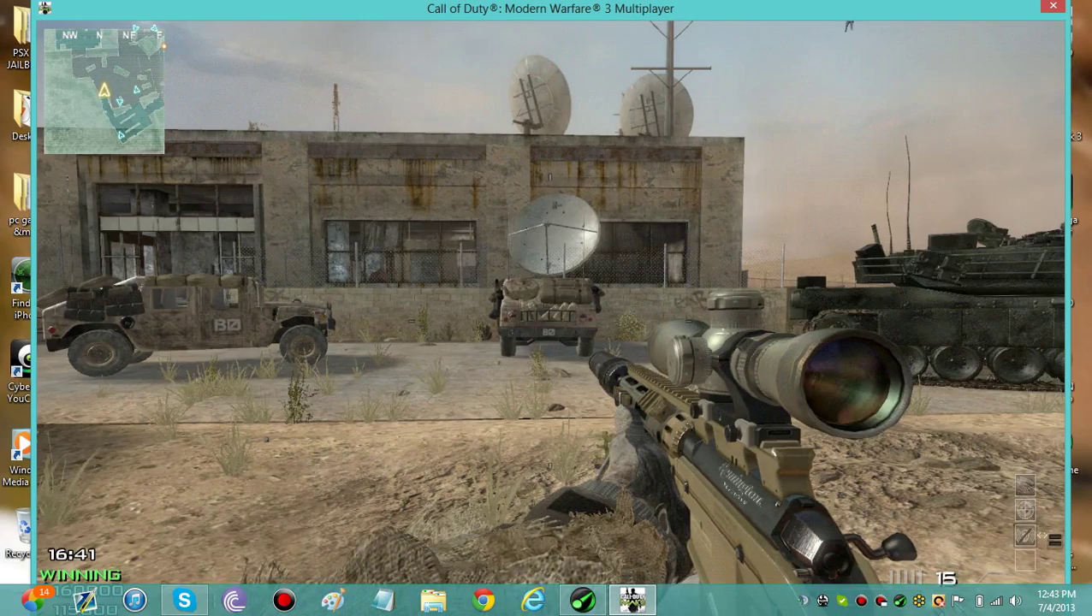
pyautogui.press('w')
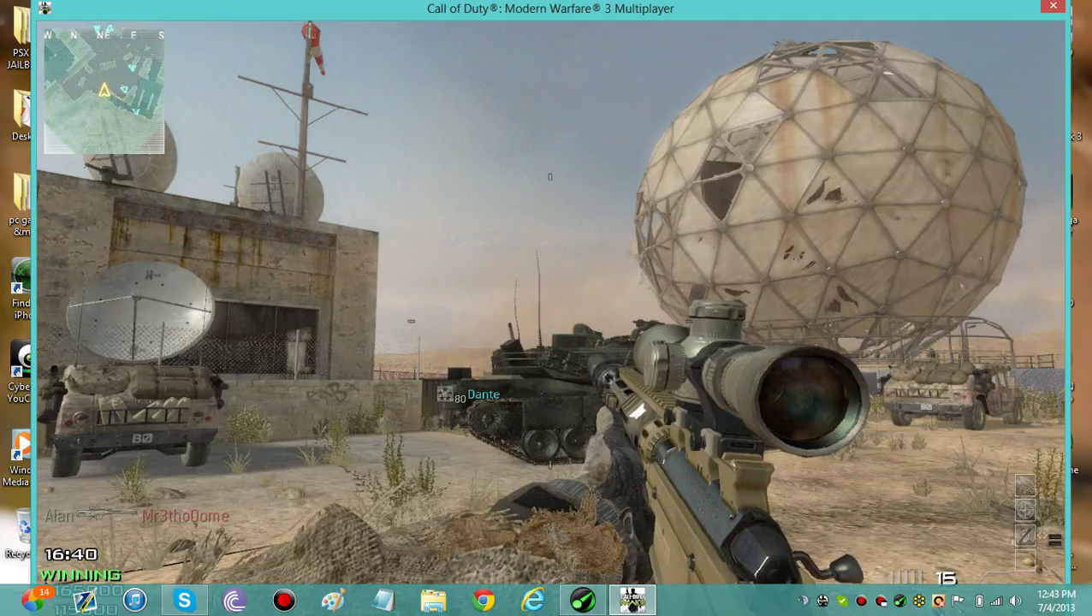
pyautogui.press('w')
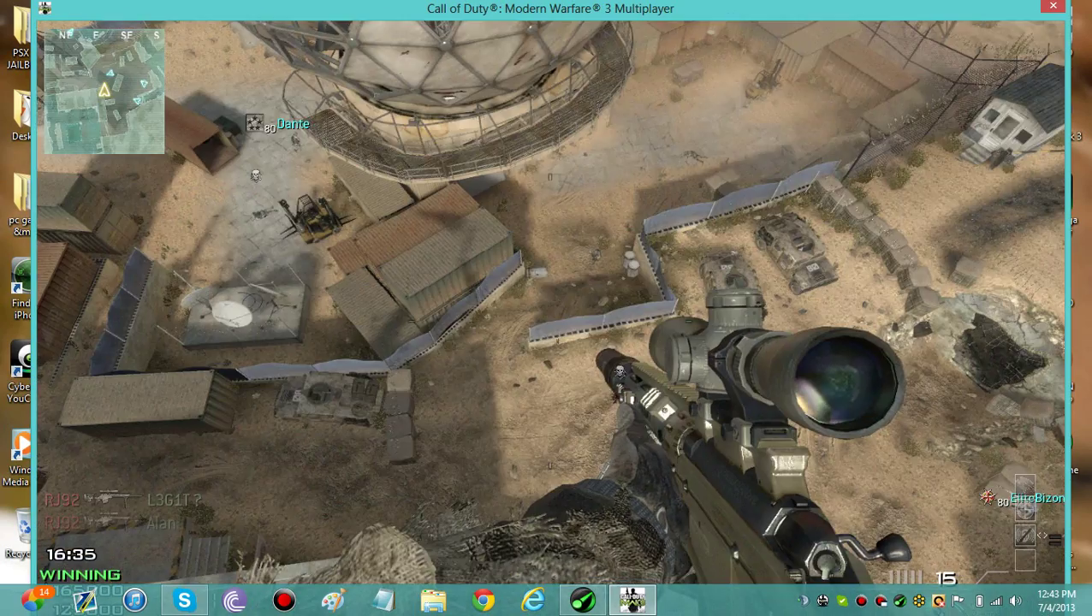
pyautogui.rightClick(546, 308)
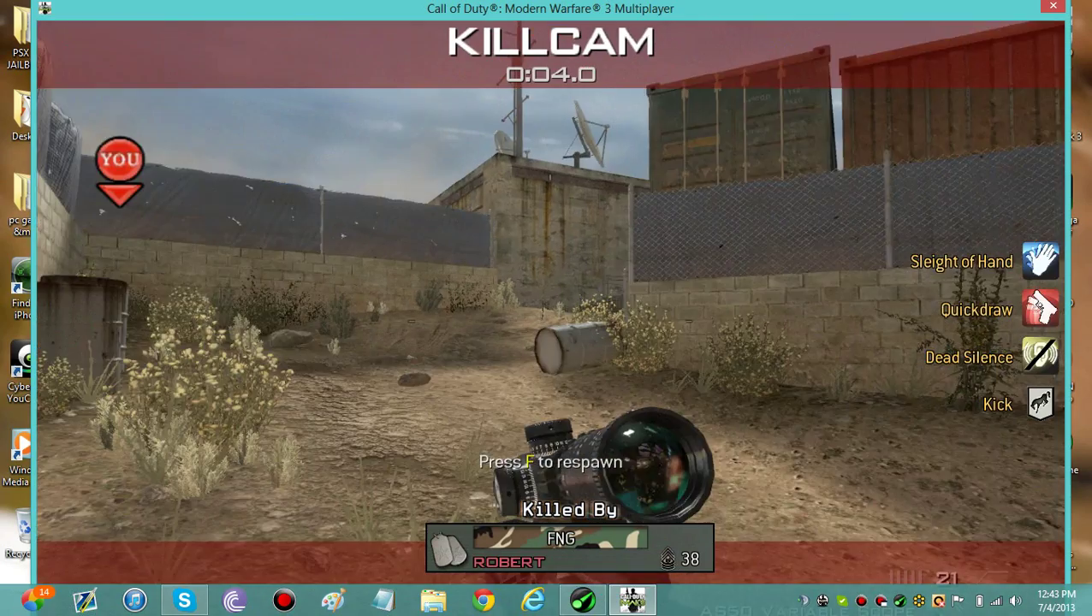
# - Respawn and move through the ruined building to its doorway facing the yard
pyautogui.press('f')
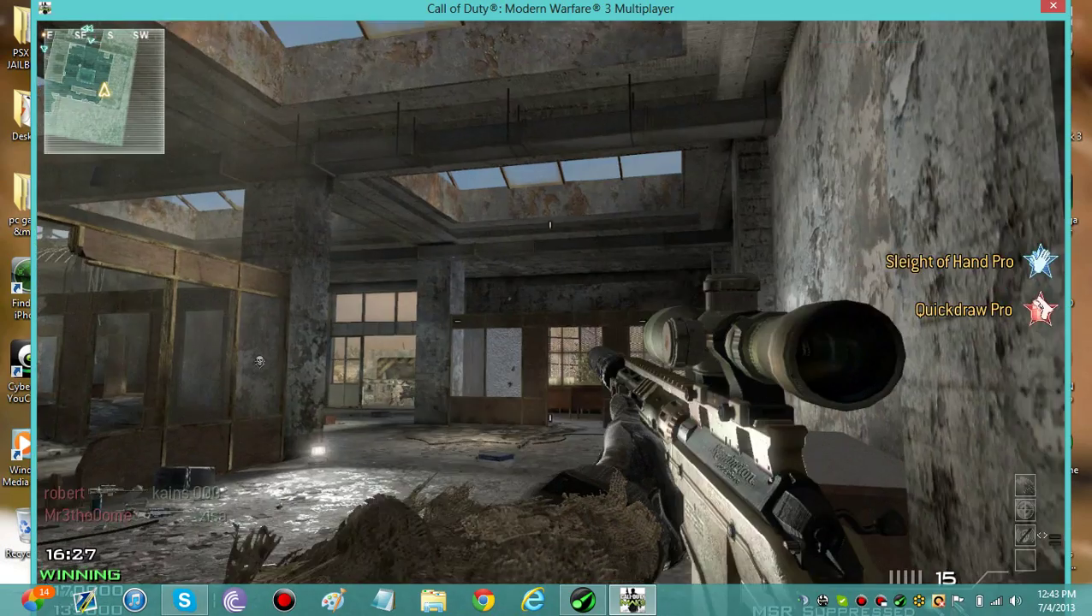
pyautogui.press('w')
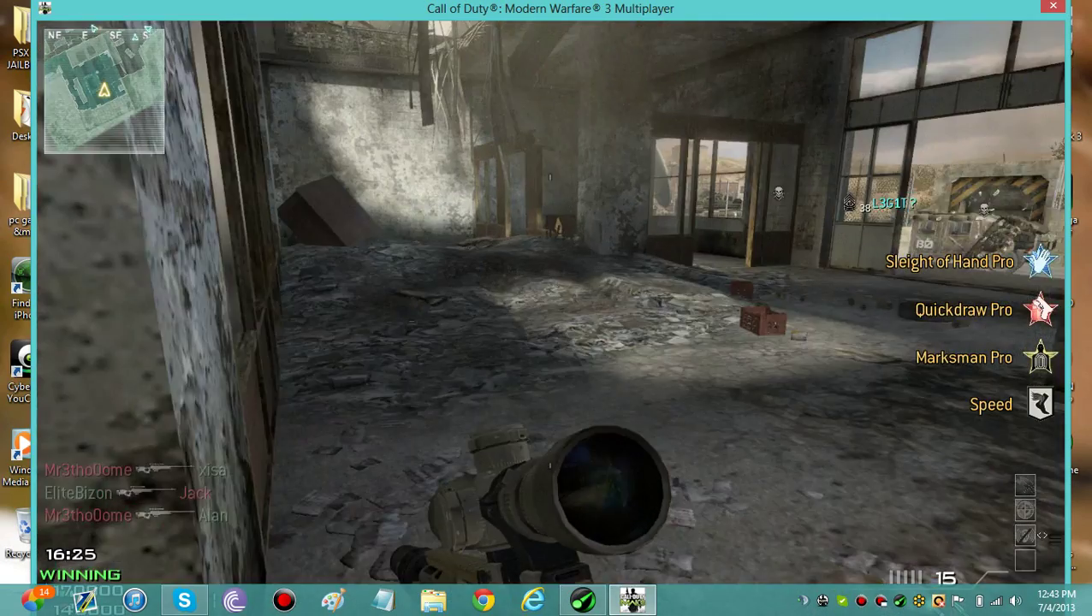
pyautogui.press('w')
pyautogui.press('w')
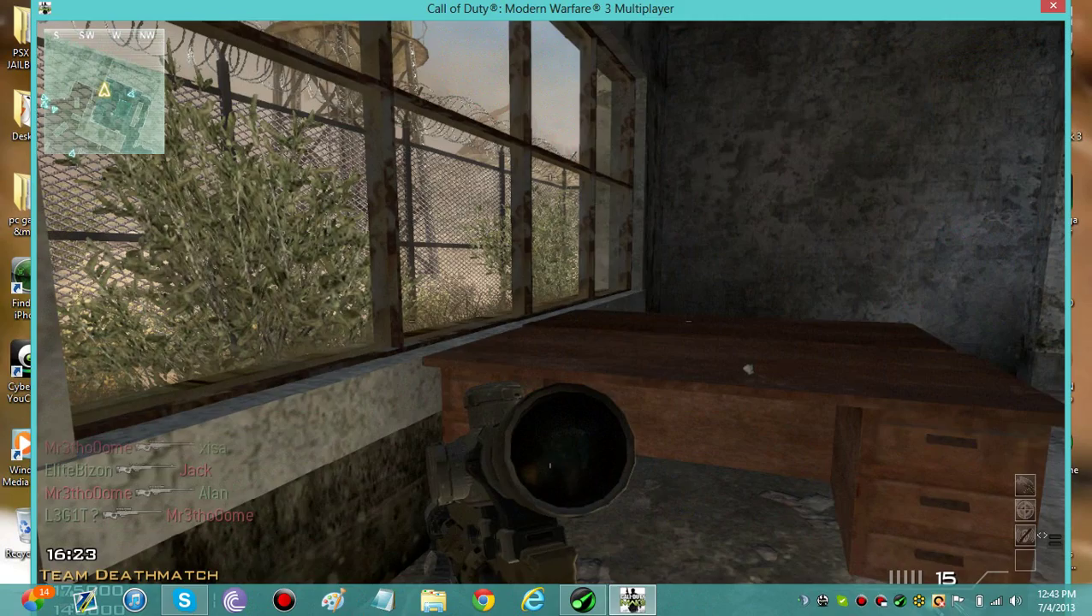
pyautogui.press('w')
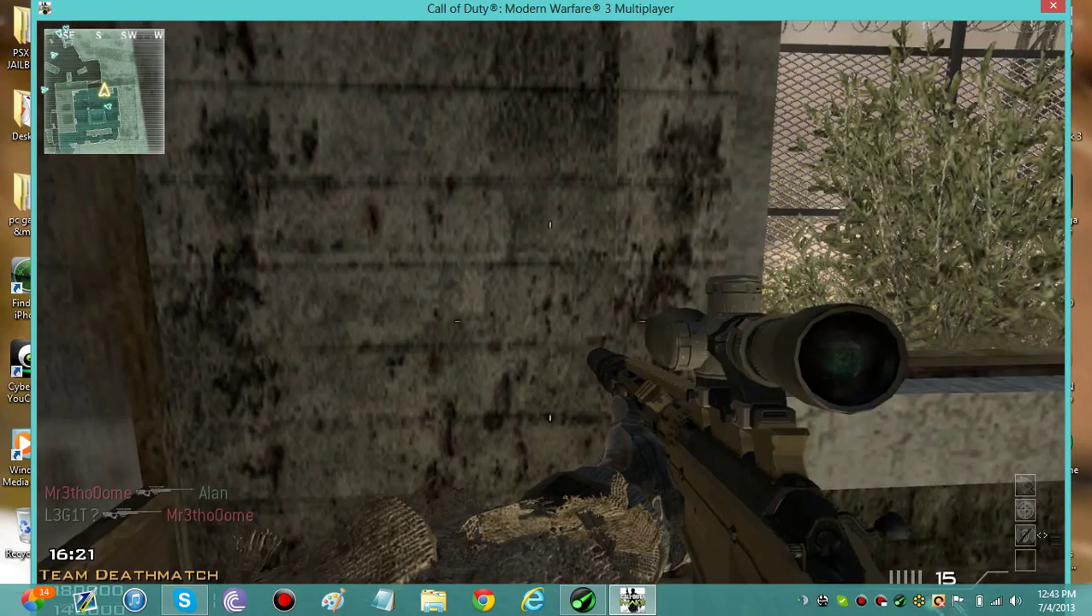
pyautogui.press('w')
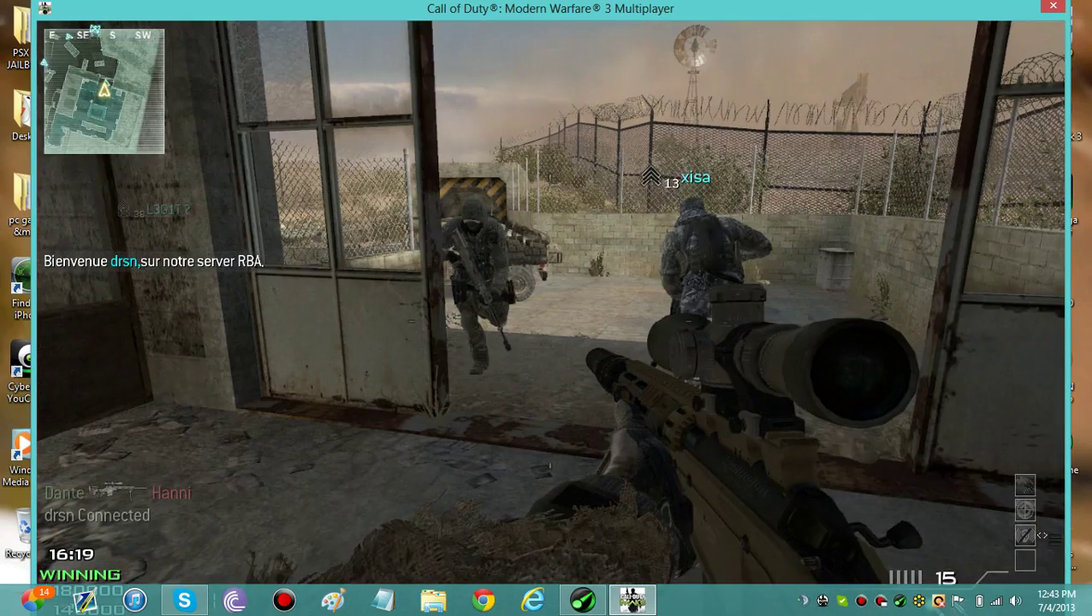
pyautogui.press('w')
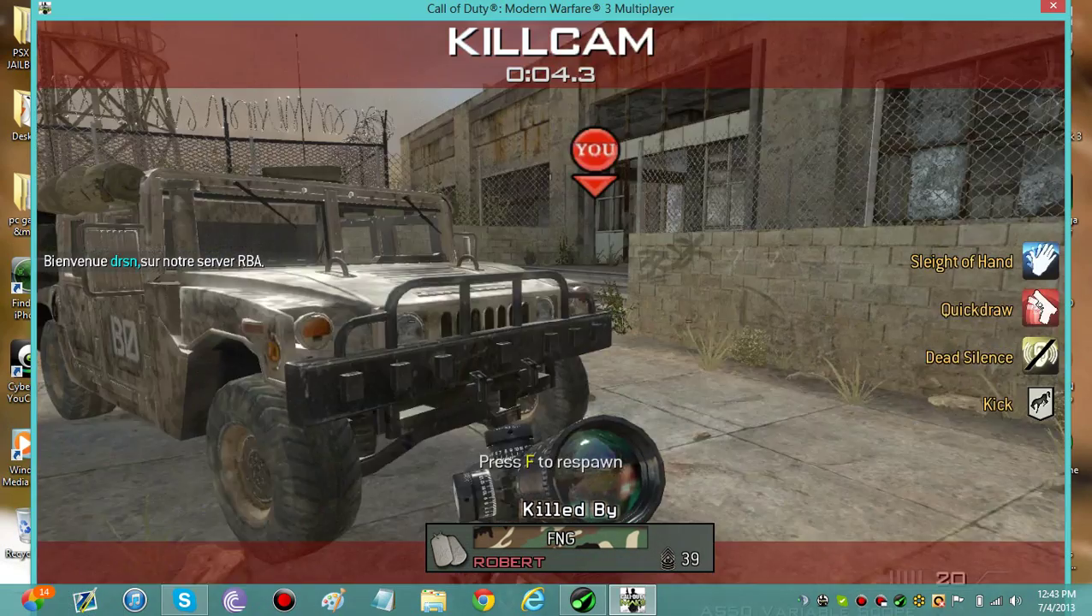
# - Respawn once more and run through the striped tunnel out to the yard with the parked vehicles
pyautogui.click(562, 323)
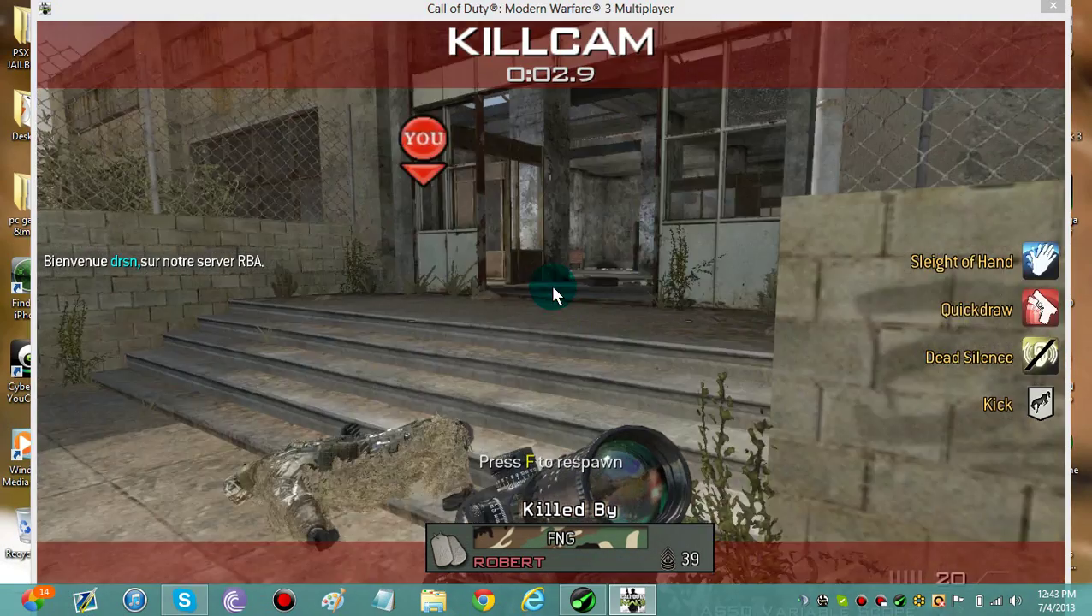
pyautogui.click(487, 292)
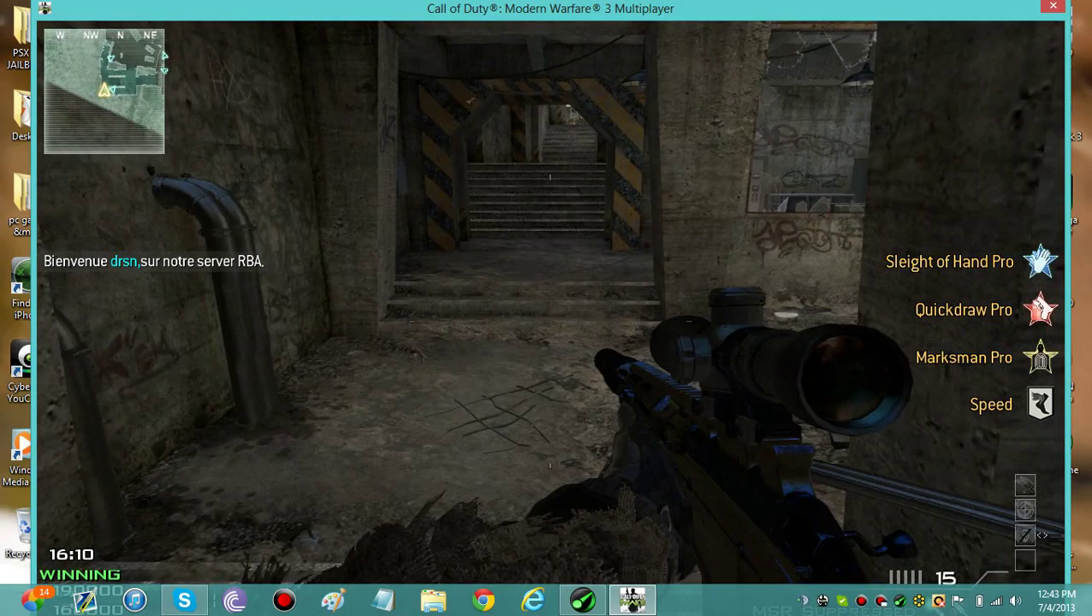
pyautogui.press('w')
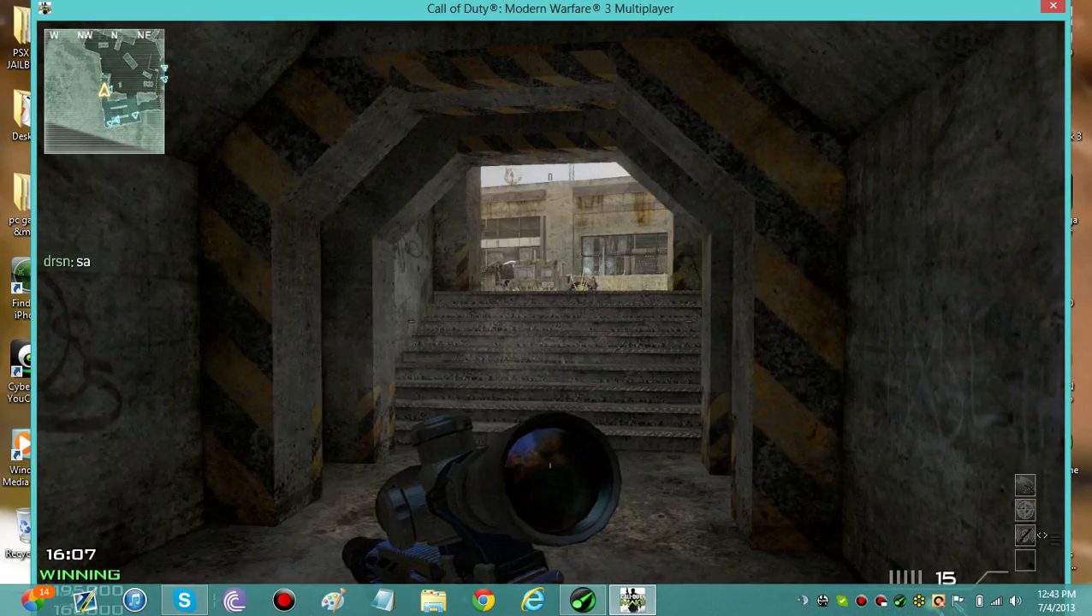
pyautogui.press('w')
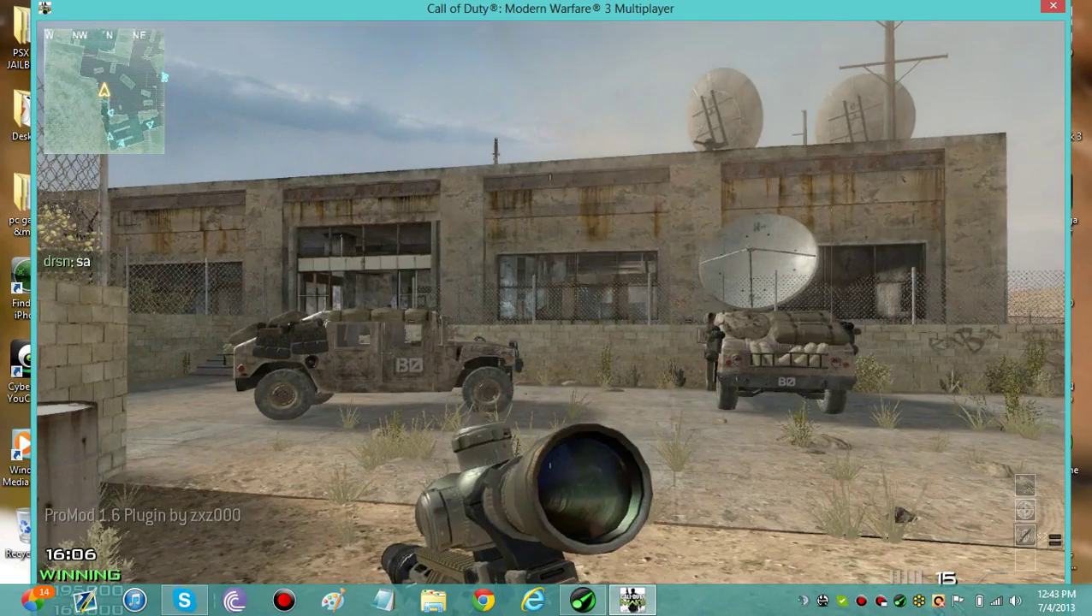
# - Leave the Team Deathmatch game early, then quit Modern Warfare 3 and its launcher
pyautogui.press('Escape')
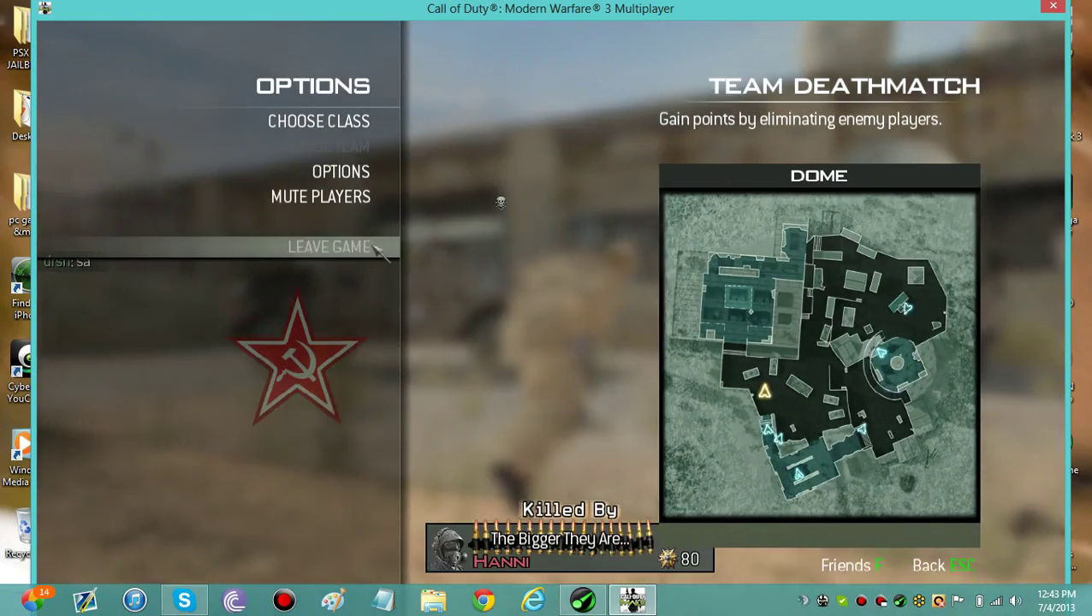
pyautogui.click(377, 246)
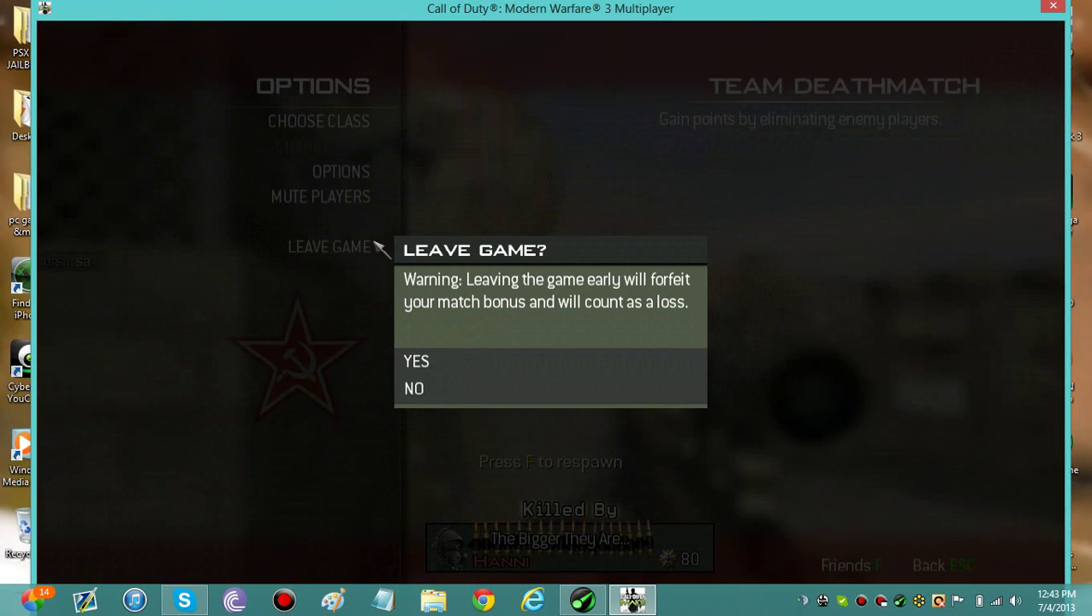
pyautogui.click(445, 366)
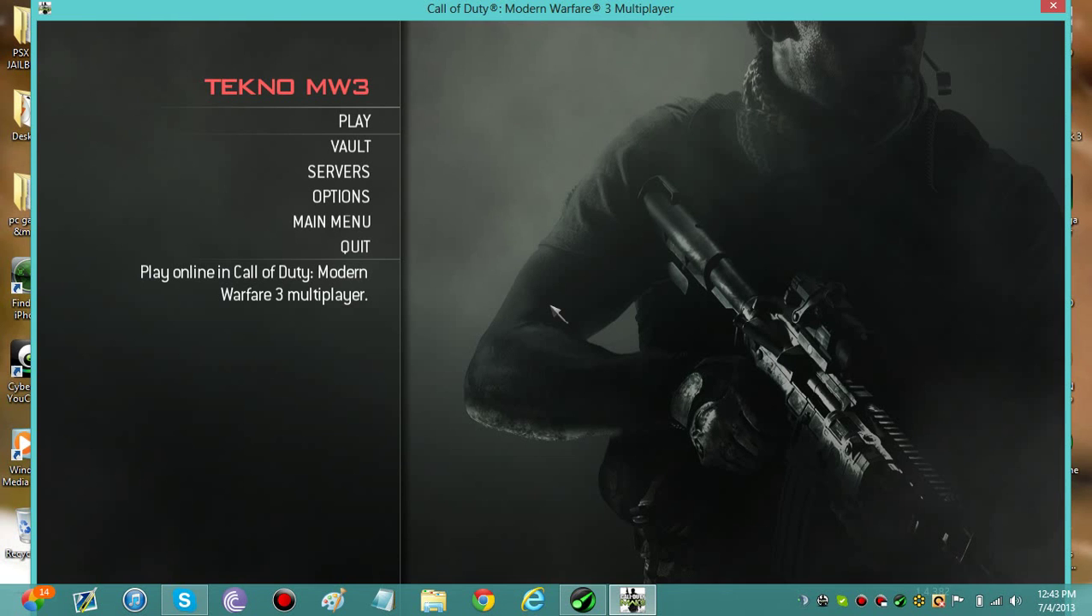
pyautogui.click(368, 247)
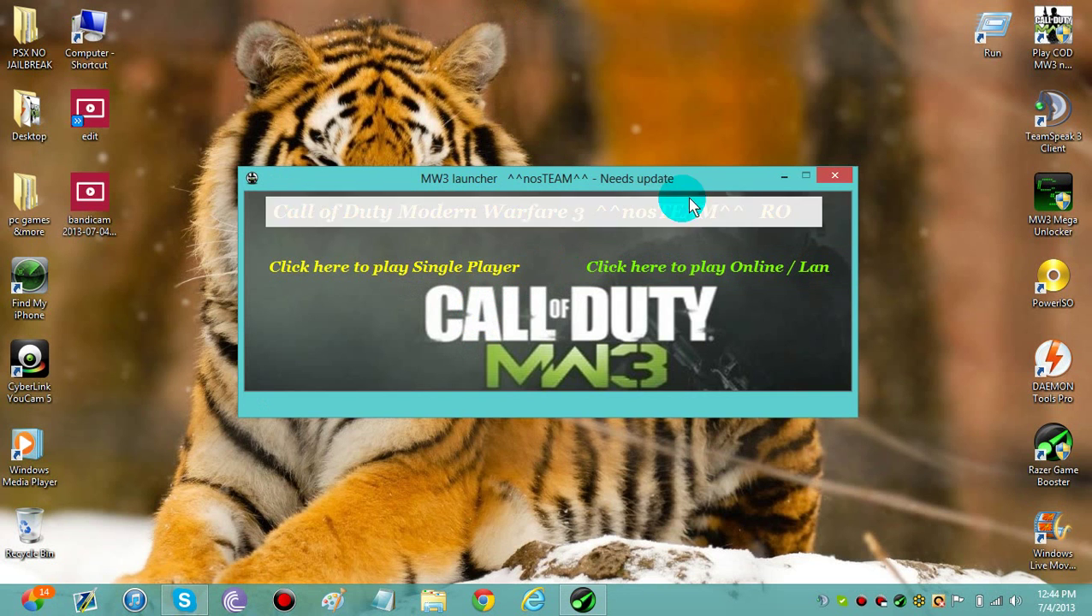
pyautogui.click(835, 177)
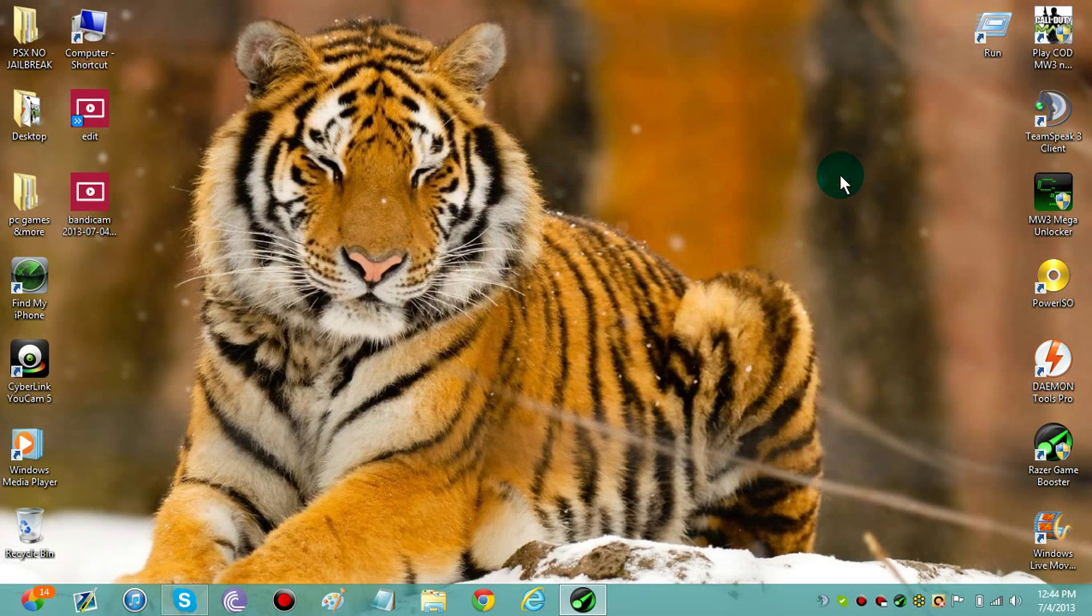
# - Switch to Razer Game Booster, reposition its window and open the Defrag tool
pyautogui.click(582, 596)
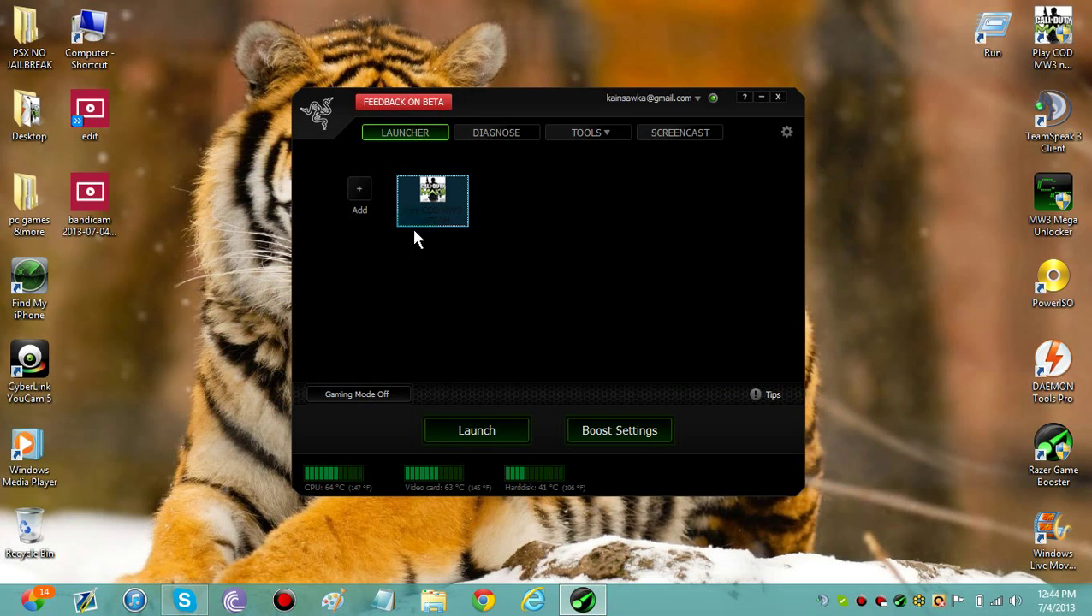
pyautogui.moveTo(493, 111); pyautogui.dragTo(413, 107)
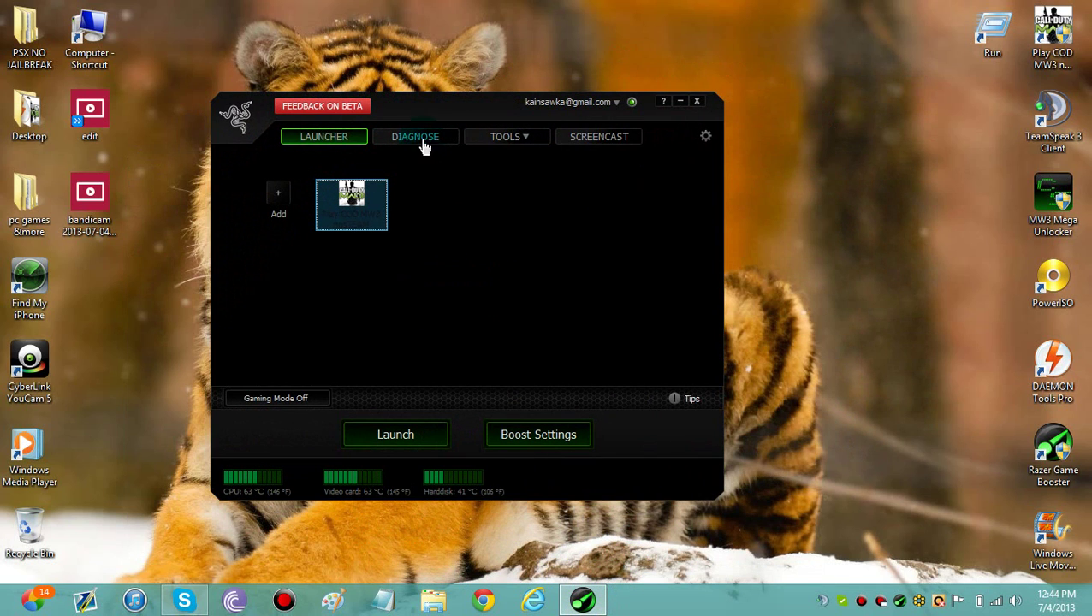
pyautogui.click(505, 141)
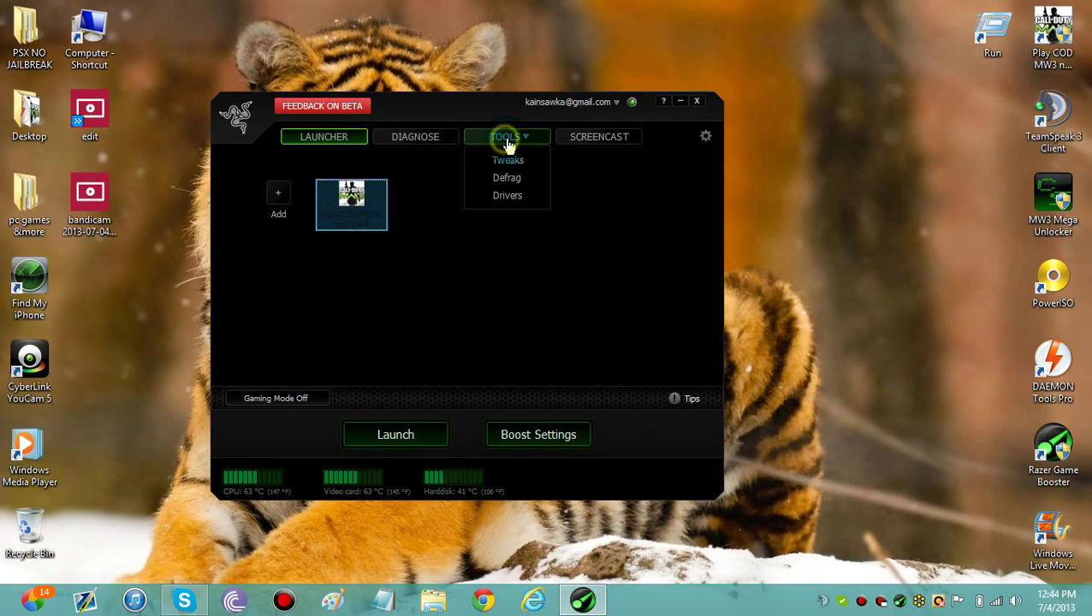
pyautogui.click(528, 181)
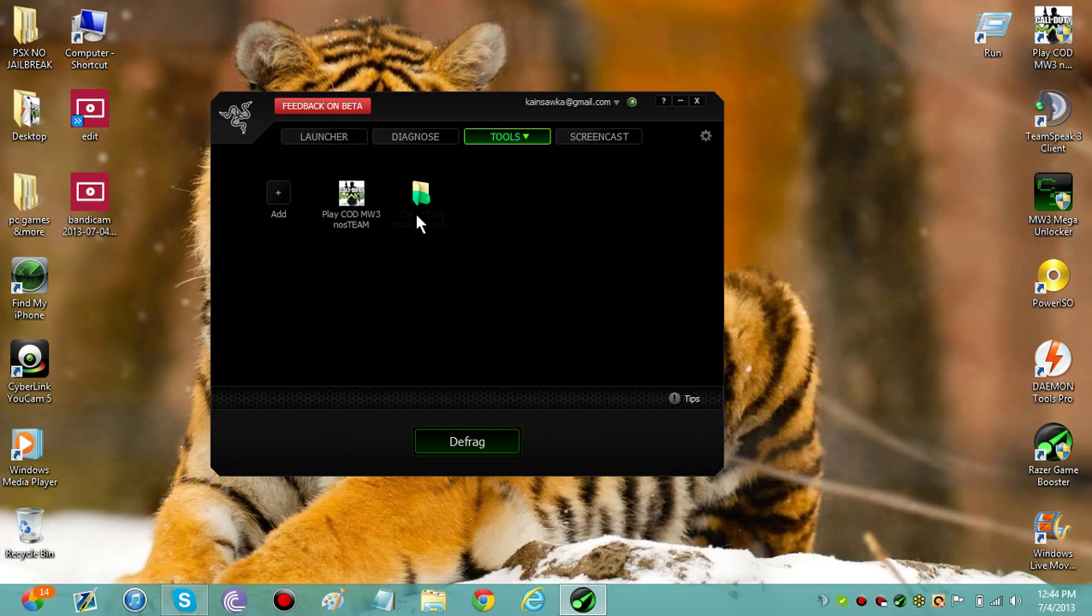
# - Add the folder C:\Program Files (x86)\Games\Call of Duty- Modern Warfare 3\Call of Duty Modern Warfare 3 to the defrag list and start defragmenting it
pyautogui.click(280, 193)
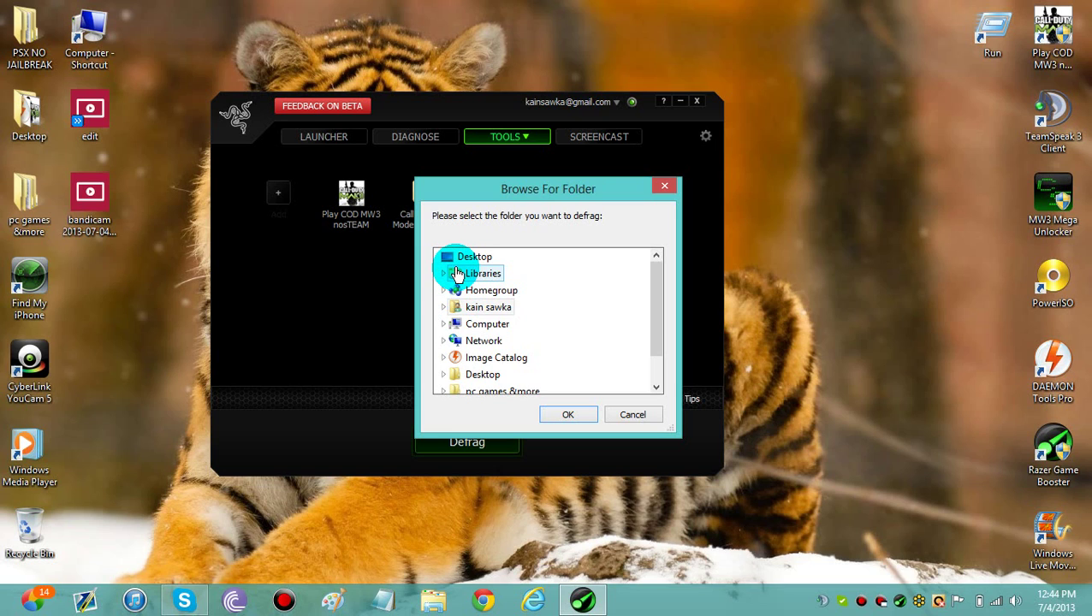
pyautogui.click(443, 324)
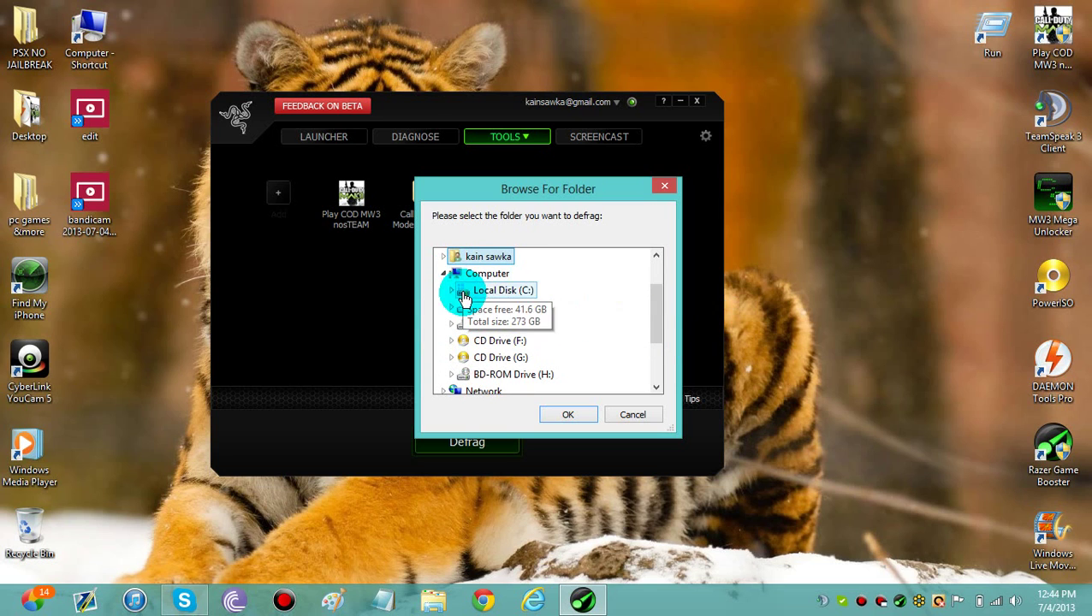
pyautogui.click(450, 290)
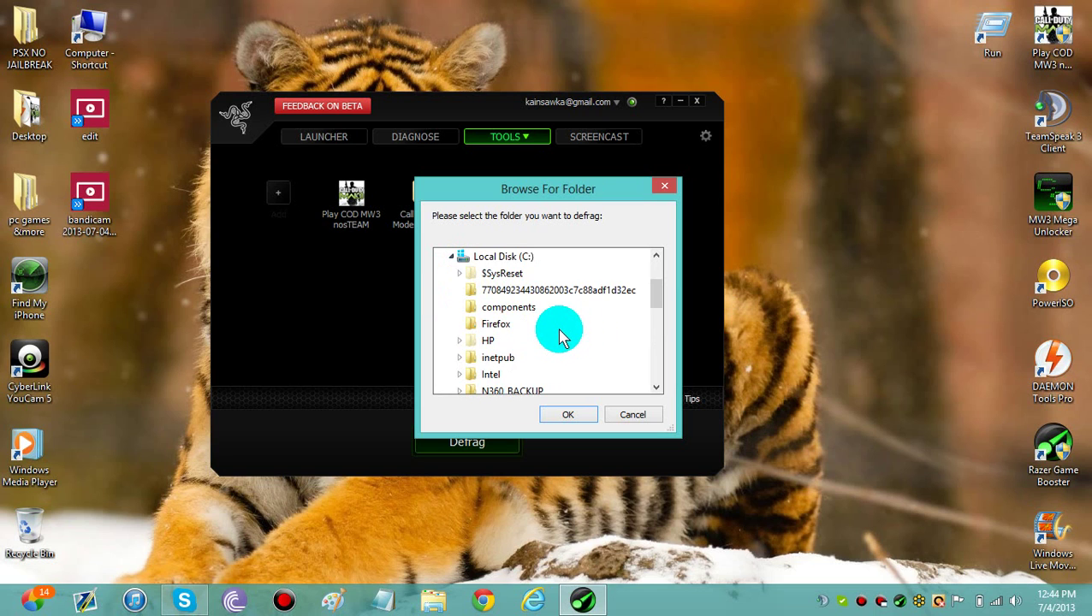
pyautogui.scroll(-3, 552, 325)
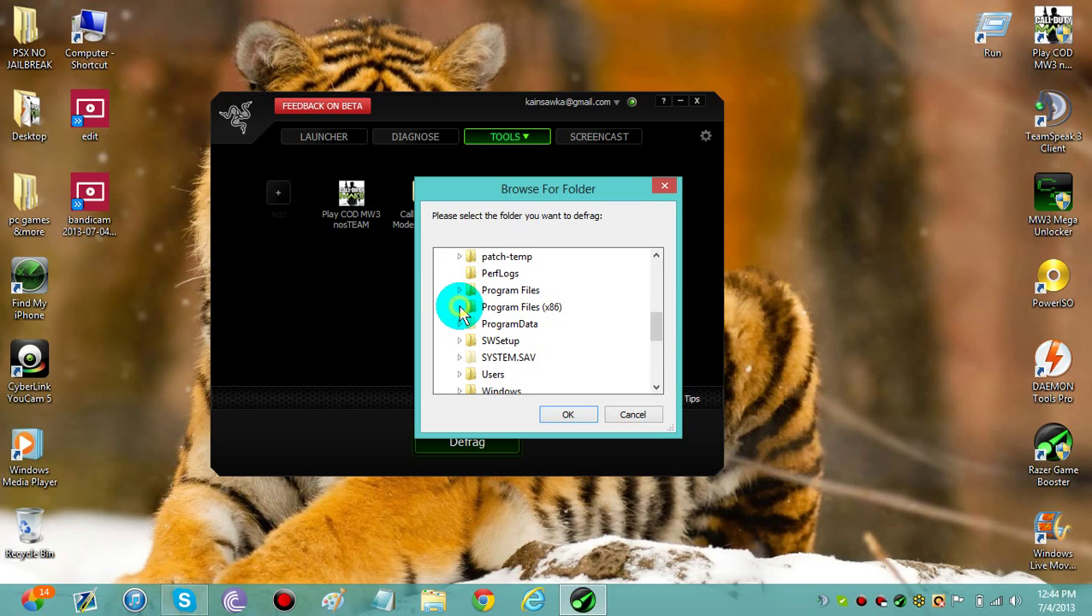
pyautogui.click(459, 308)
pyautogui.scroll(-3, 592, 324)
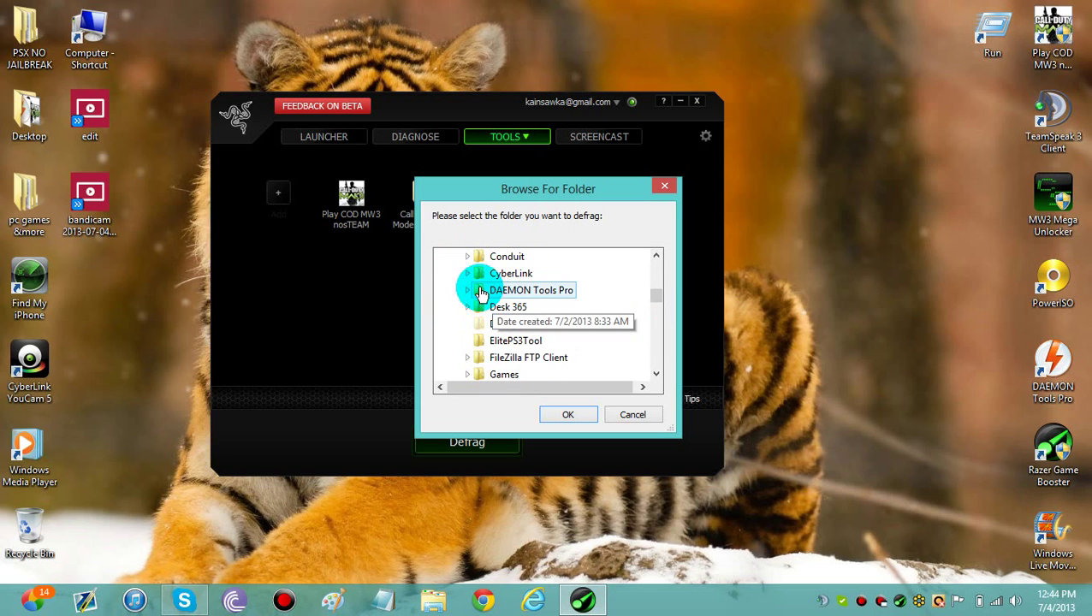
pyautogui.click(469, 373)
pyautogui.click(493, 357)
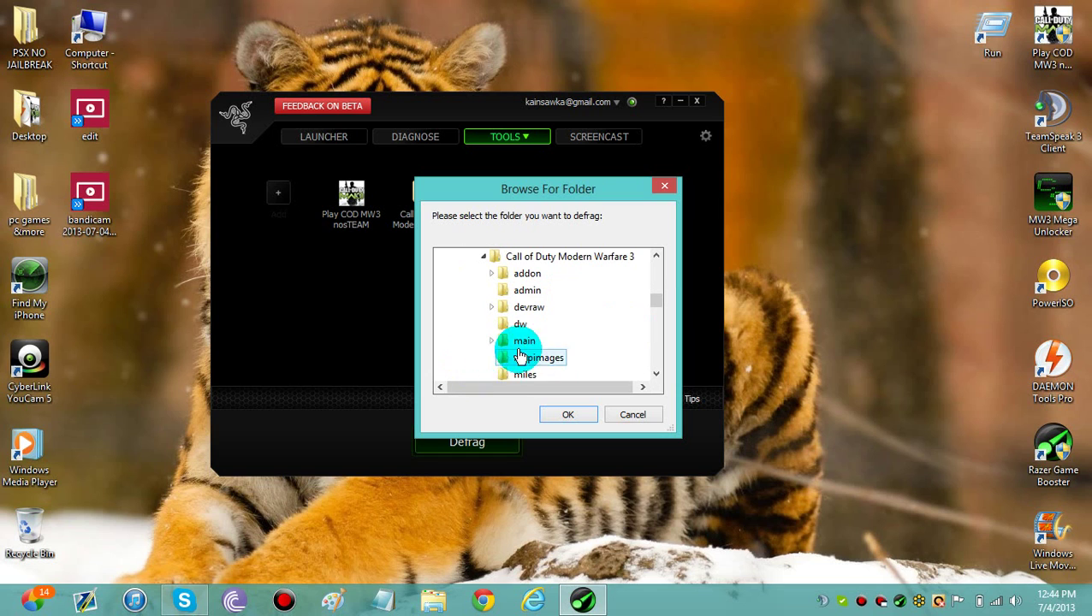
pyautogui.scroll(1, 627, 286)
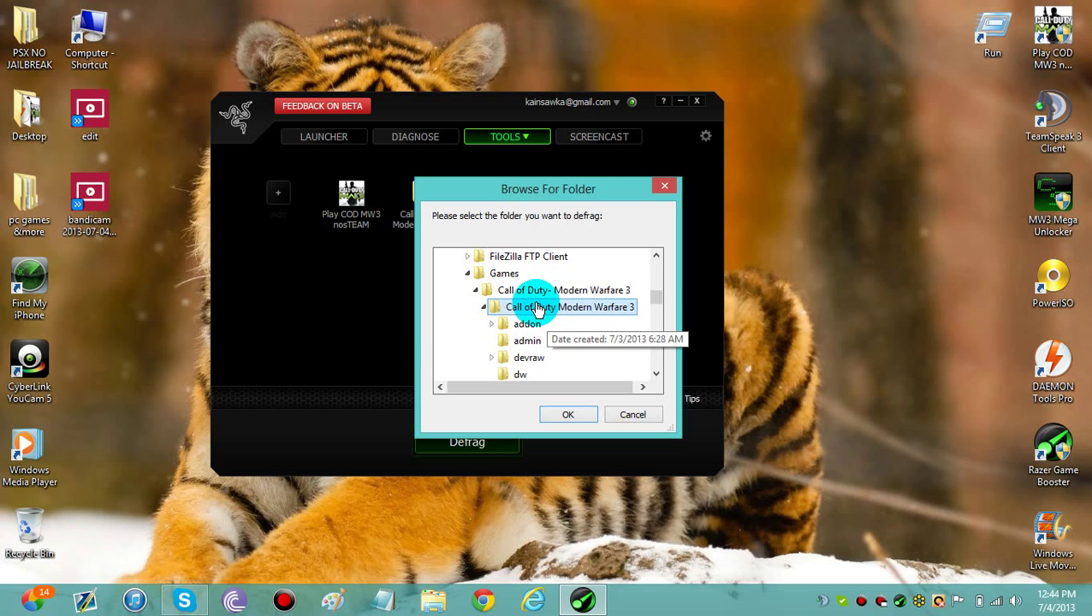
pyautogui.click(569, 412)
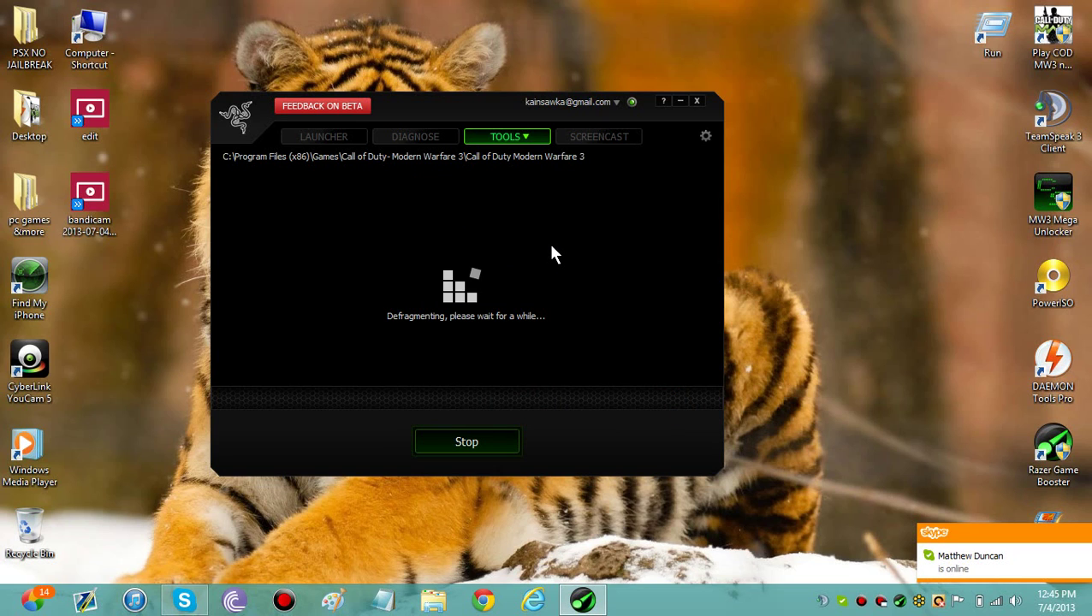
# - Let the game folder's defragmentation finish, then return from its report to the defrag list
pyautogui.click(723, 218)
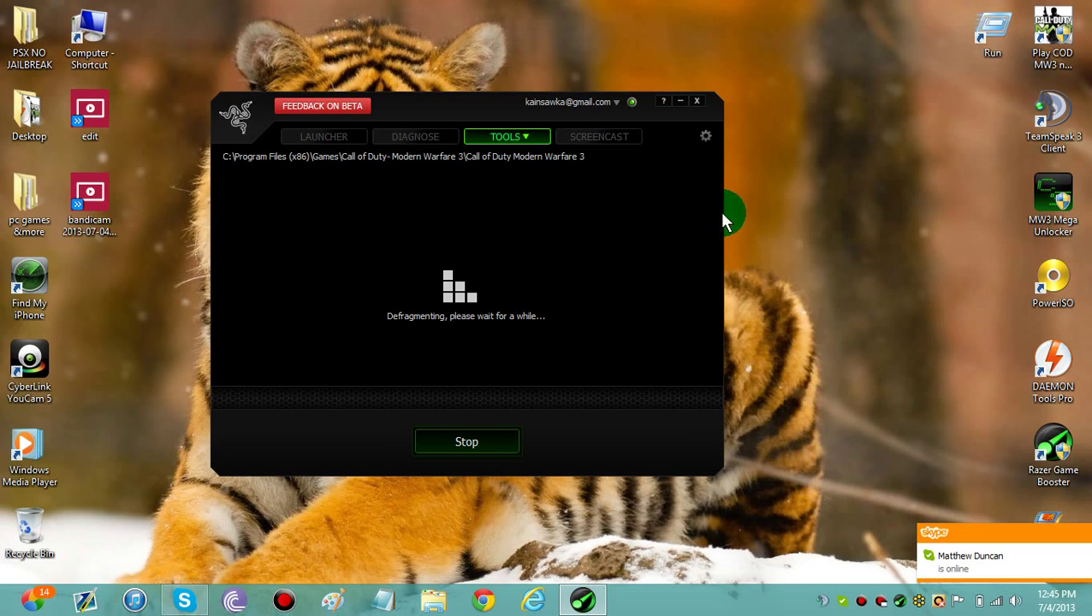
pyautogui.click(835, 86)
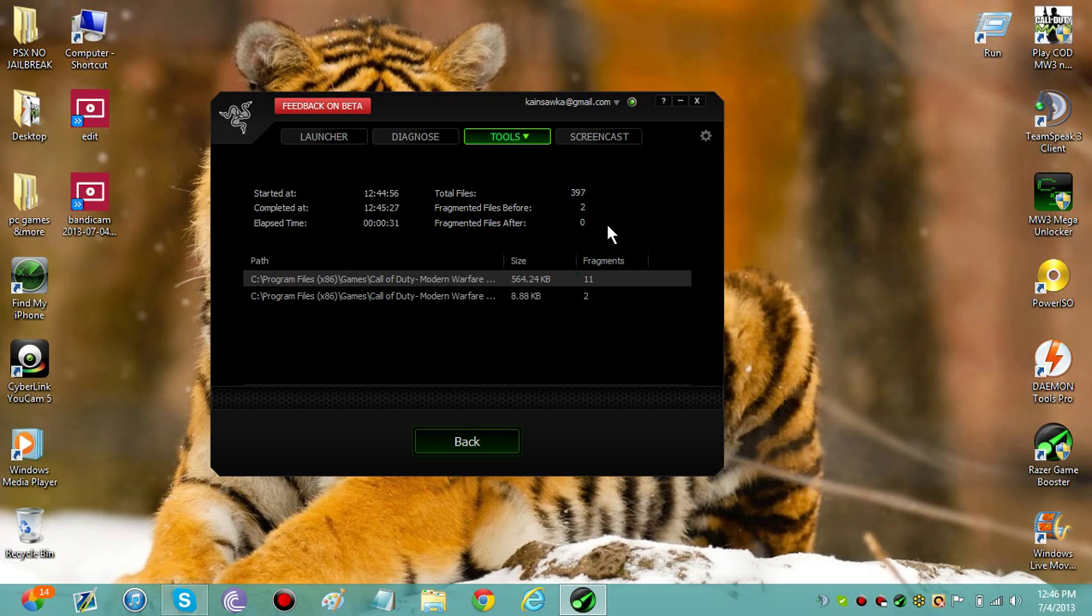
pyautogui.click(477, 442)
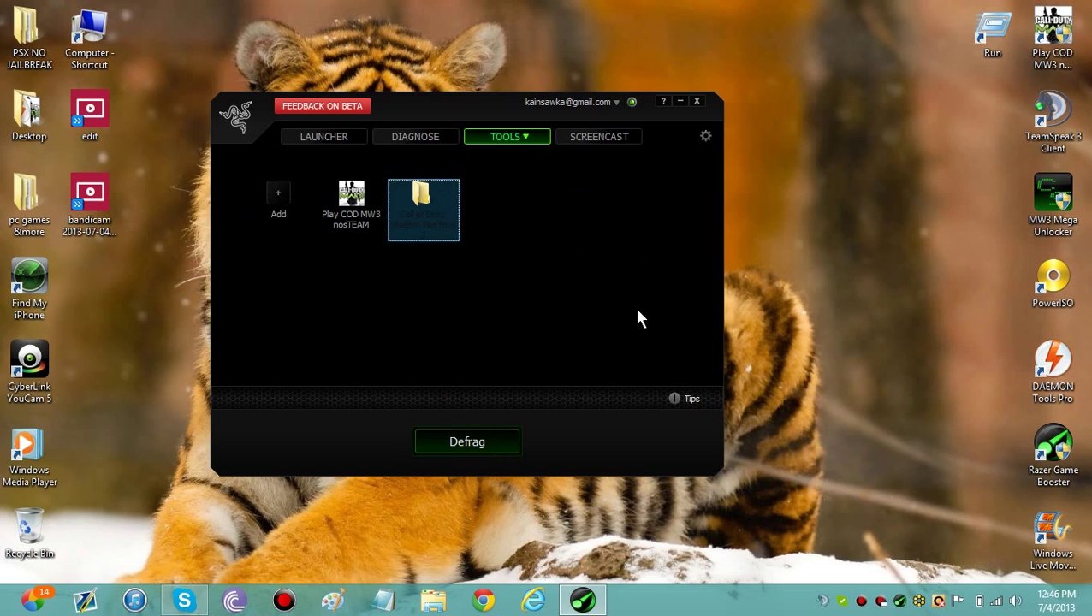
pyautogui.click(287, 202)
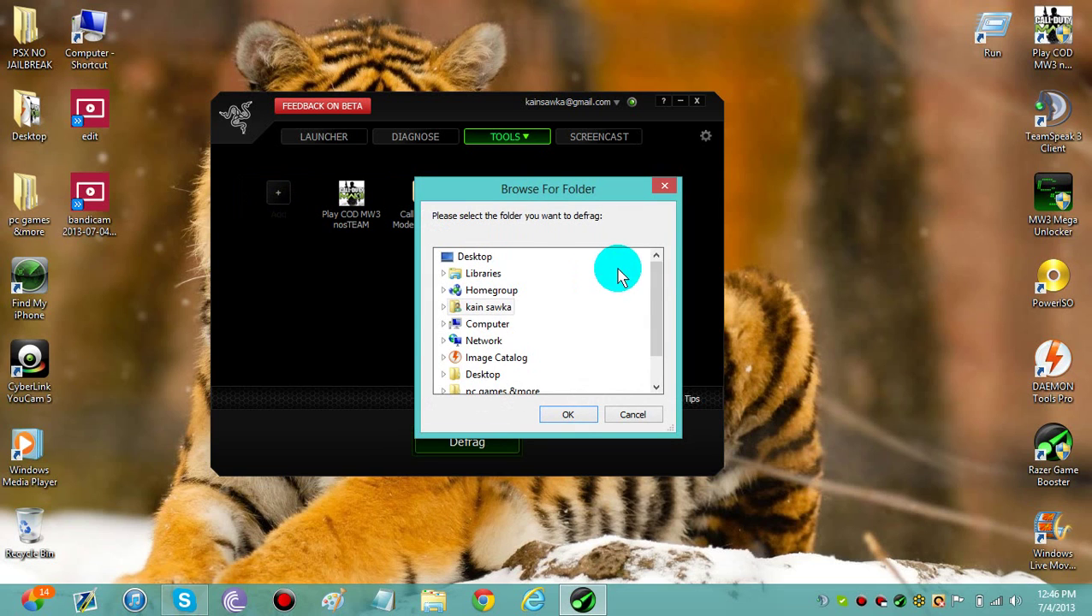
pyautogui.moveTo(665, 269); pyautogui.dragTo(638, 244)
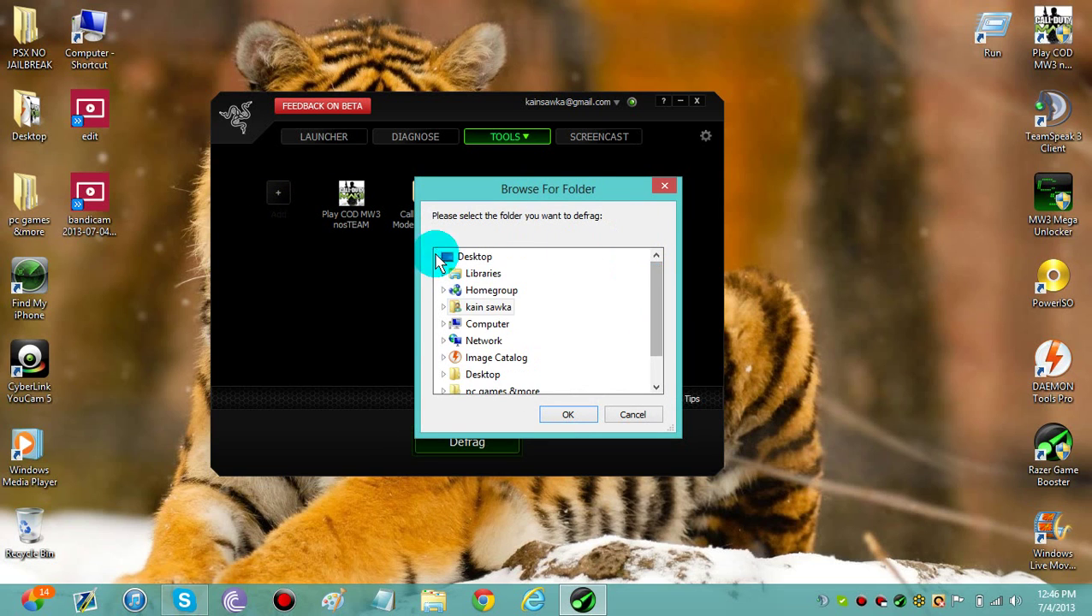
pyautogui.click(462, 257)
pyautogui.moveTo(653, 296); pyautogui.dragTo(657, 358)
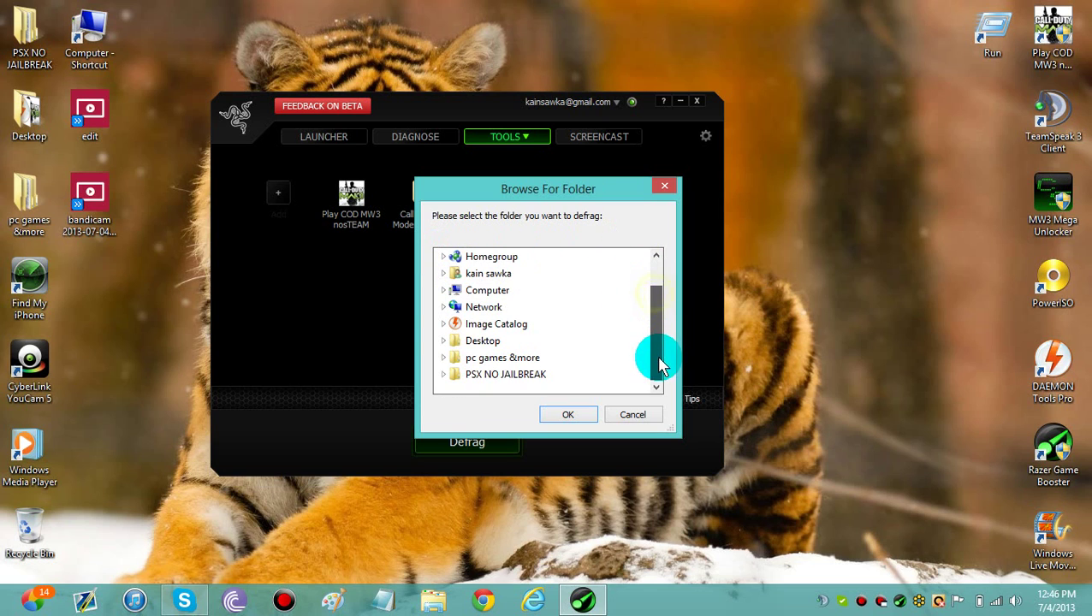
pyautogui.click(632, 414)
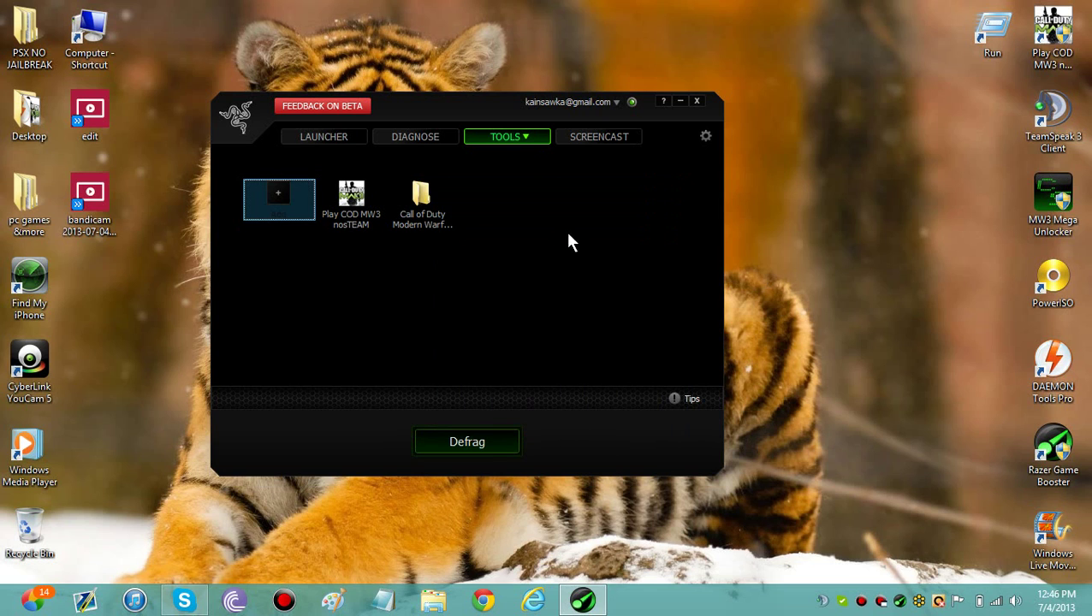
# - Bring the Play COD MW3 nosTEAM desktop shortcut into the defrag list and start defragmenting that entry
pyautogui.moveTo(1045, 45); pyautogui.dragTo(576, 305)
pyautogui.moveTo(383, 289); pyautogui.dragTo(394, 256)
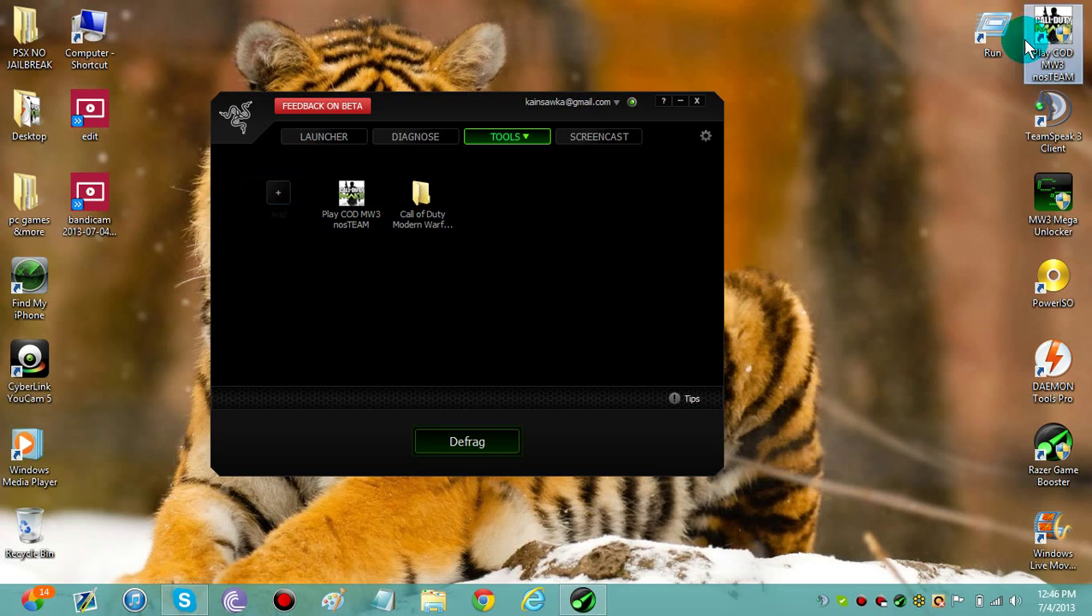
pyautogui.click(363, 214)
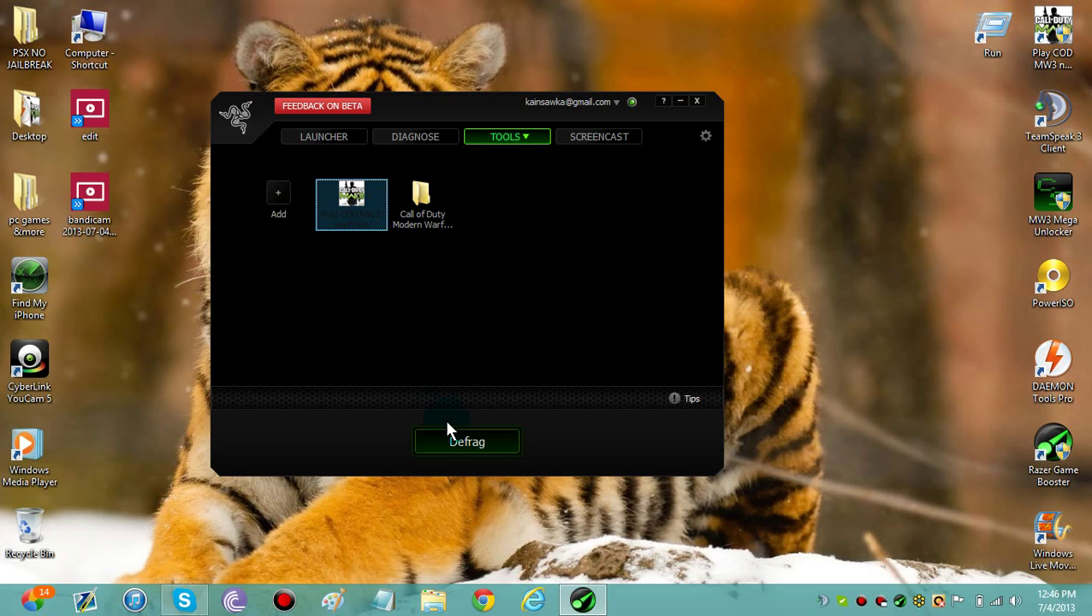
pyautogui.click(454, 442)
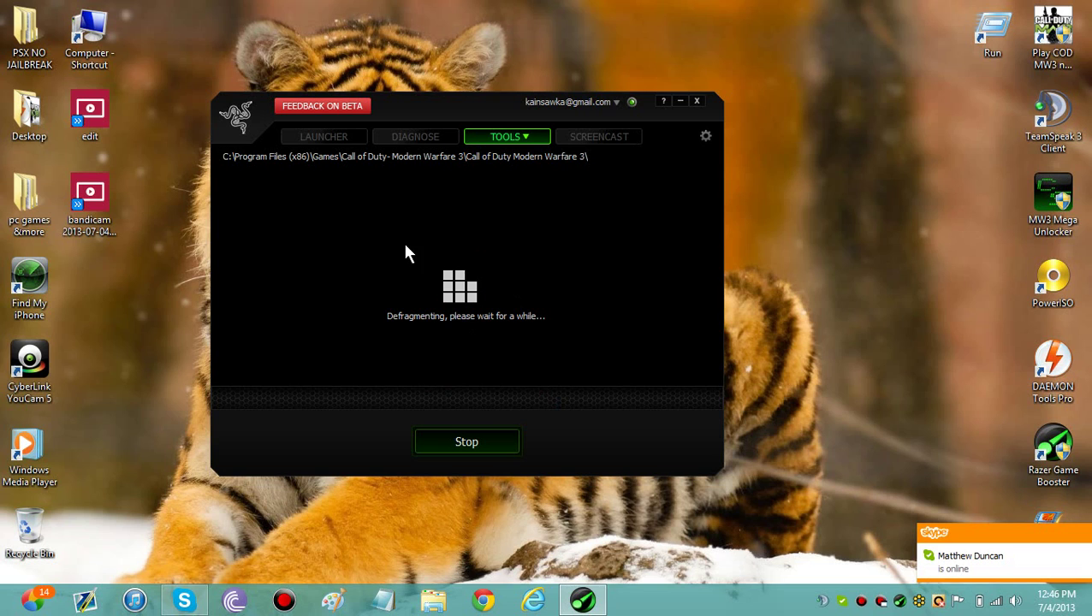
# - Wait for the Play COD MW3 nosTEAM defragmentation to complete, check its report and go back to the list
pyautogui.click(866, 291)
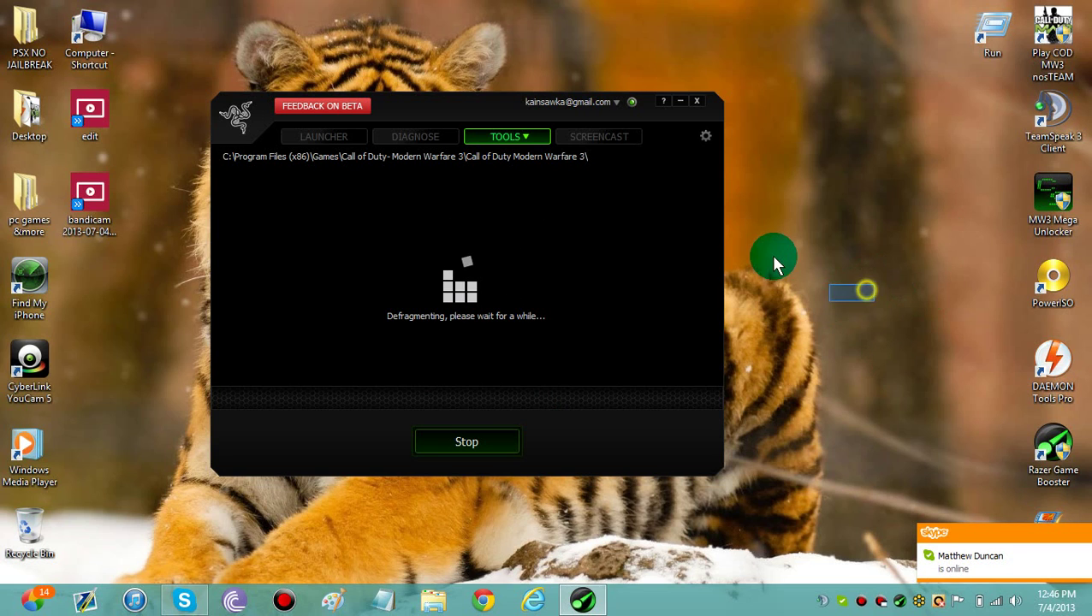
pyautogui.click(784, 327)
pyautogui.moveTo(884, 300); pyautogui.dragTo(613, 317)
pyautogui.click(802, 238)
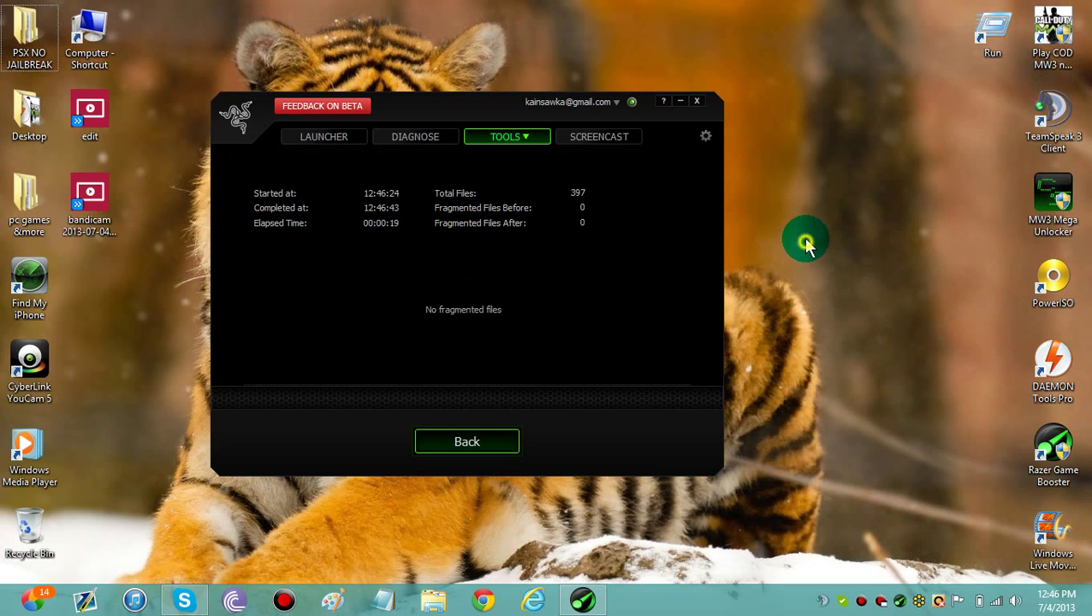
pyautogui.click(609, 231)
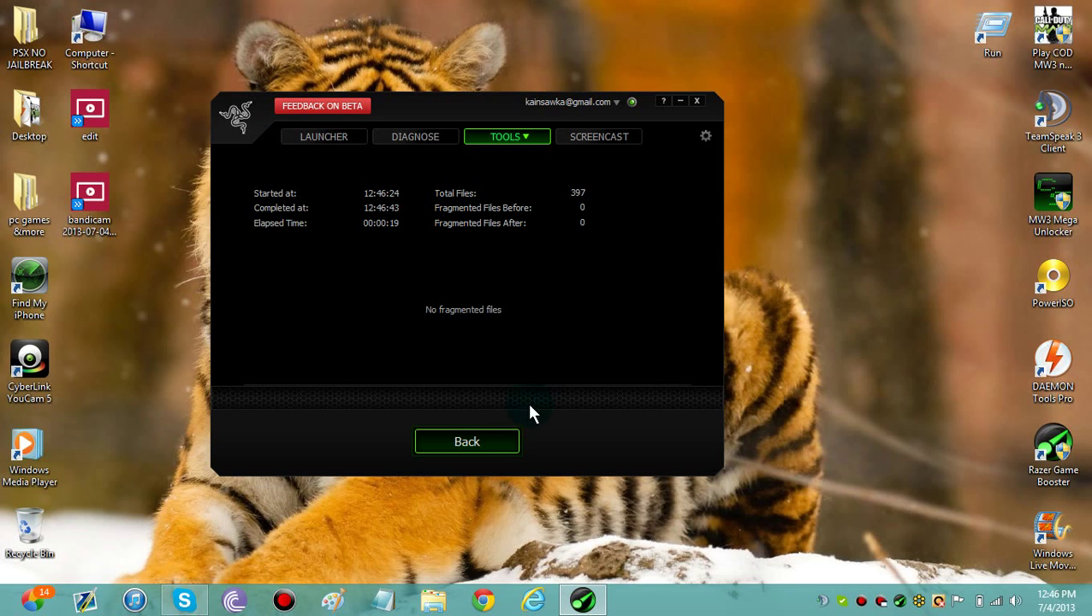
pyautogui.click(507, 440)
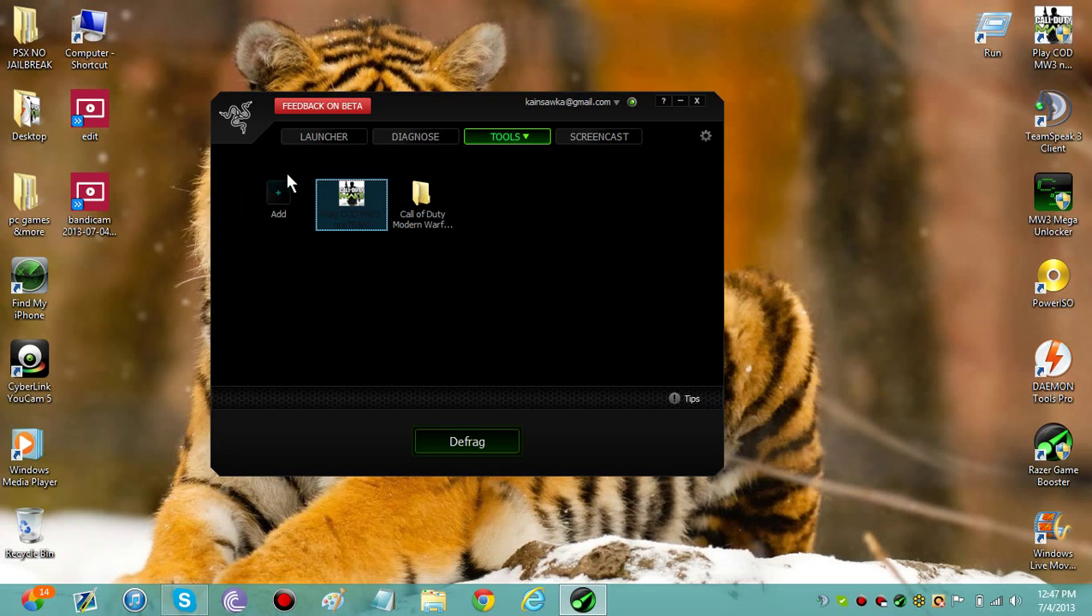
# - Run the Diagnose analysis to generate a full diagnostics report of the computer
pyautogui.click(406, 144)
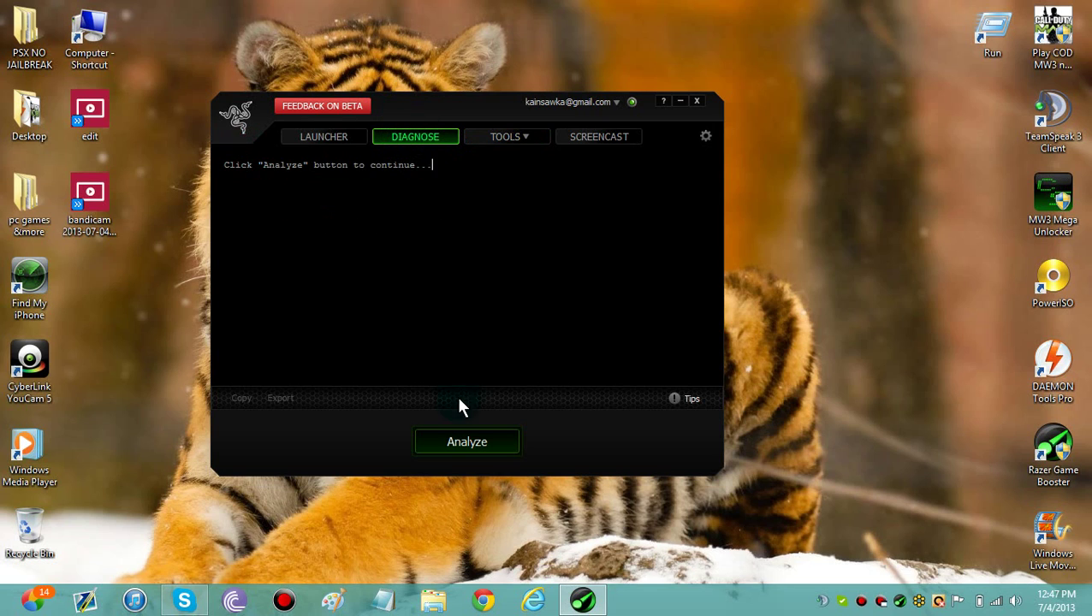
pyautogui.click(462, 442)
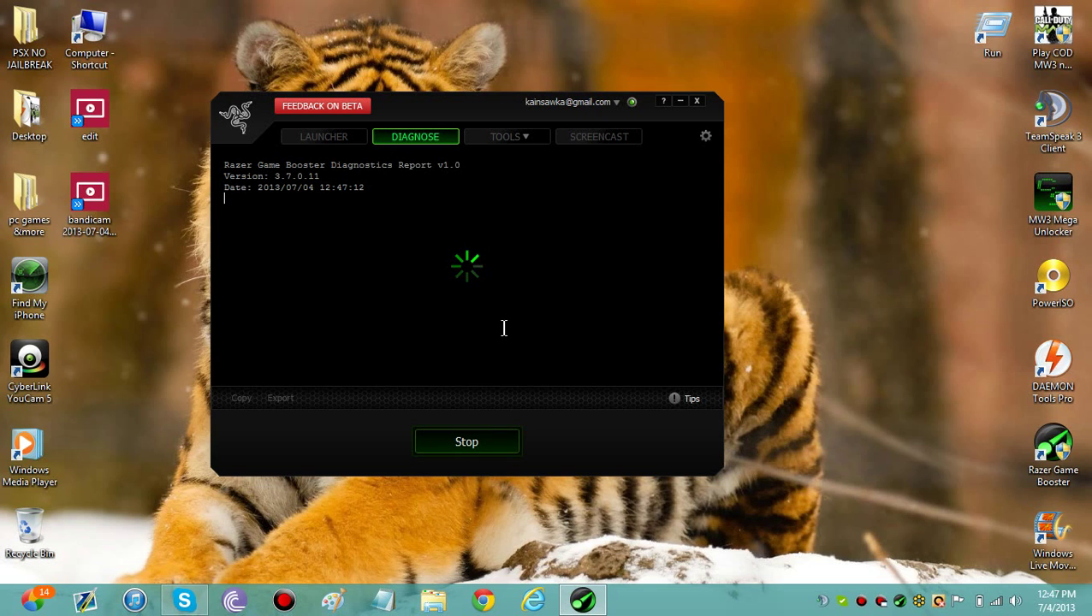
pyautogui.click(831, 206)
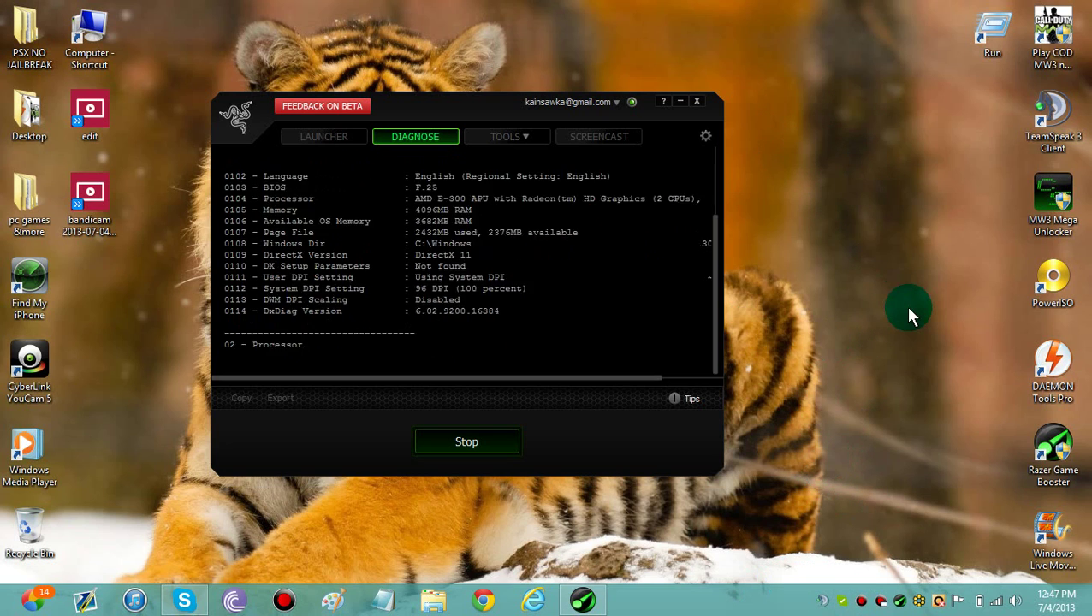
pyautogui.click(775, 245)
pyautogui.click(793, 161)
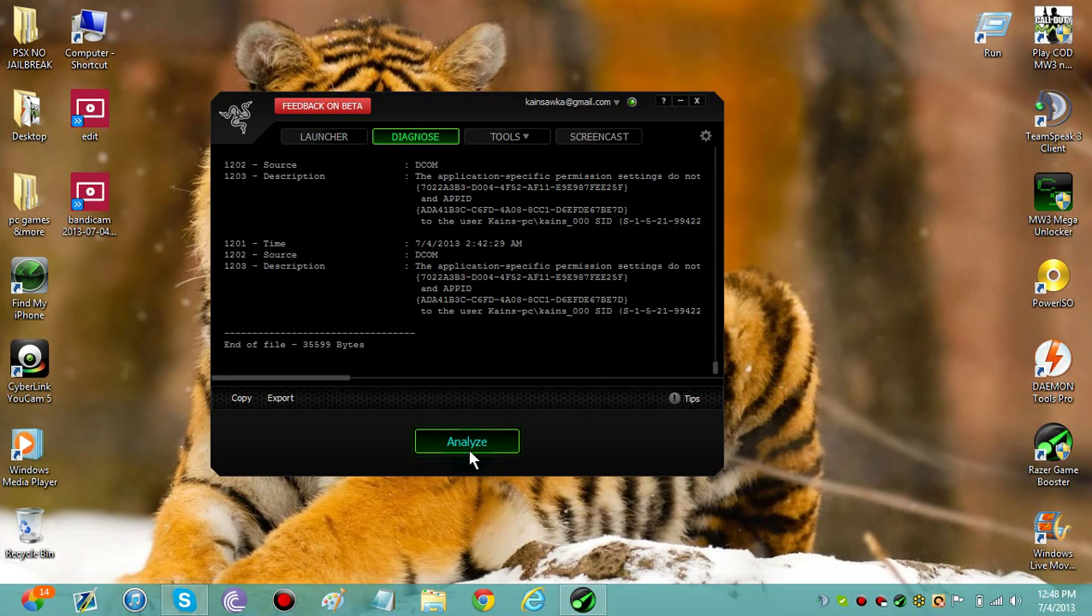
# - Open the Launcher and bring the Play COD MW3 nosTEAM desktop shortcut into its game list
pyautogui.click(330, 145)
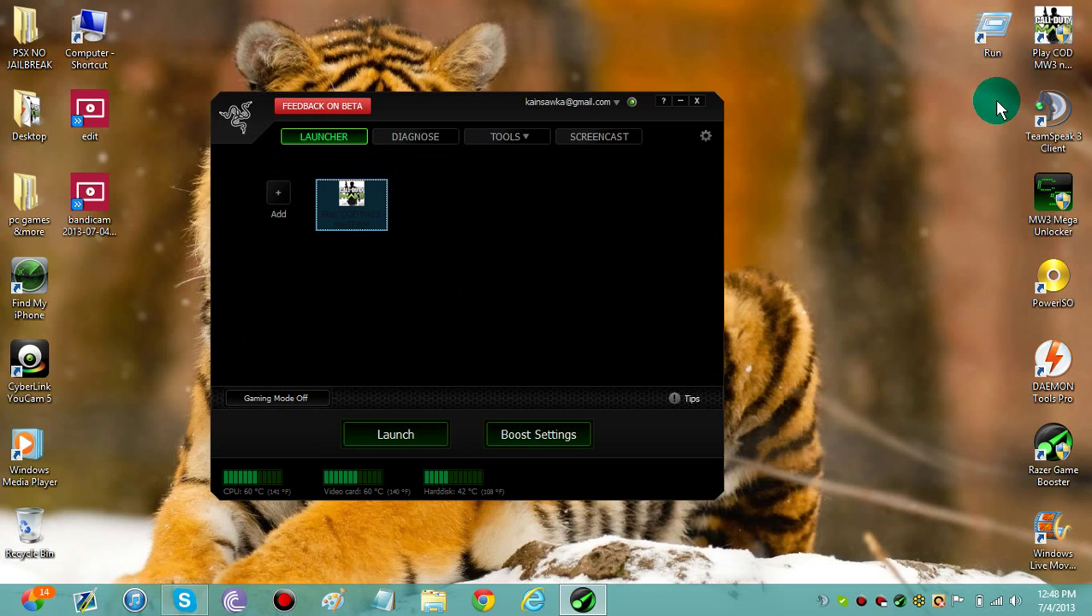
pyautogui.moveTo(1059, 47); pyautogui.dragTo(473, 291)
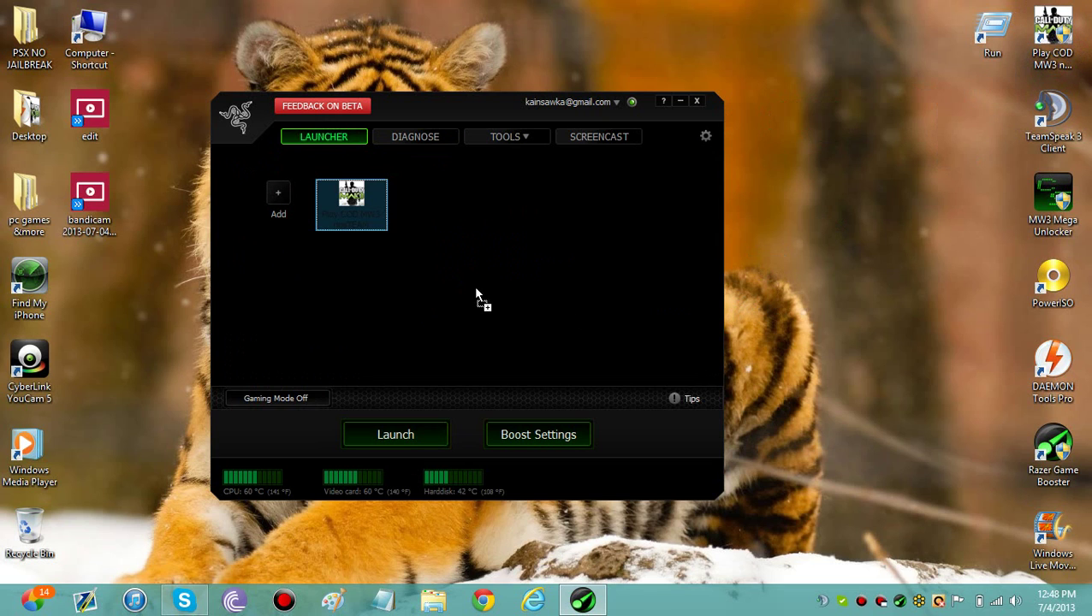
pyautogui.moveTo(1052, 38); pyautogui.dragTo(1049, 86)
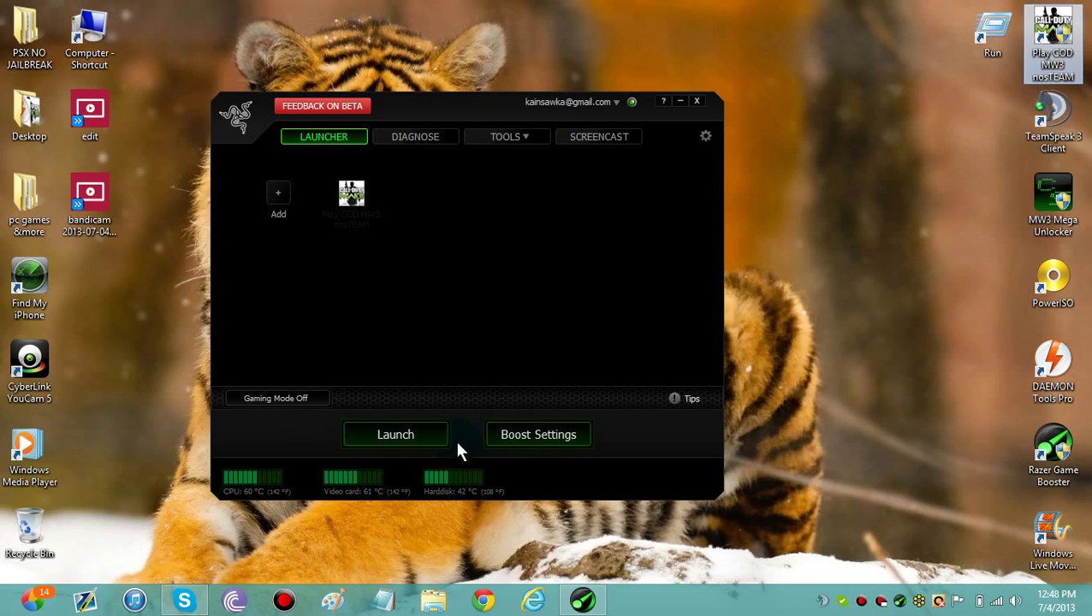
# - Turn Gaming Mode on and dismiss the Windows Update notification
pyautogui.click(269, 399)
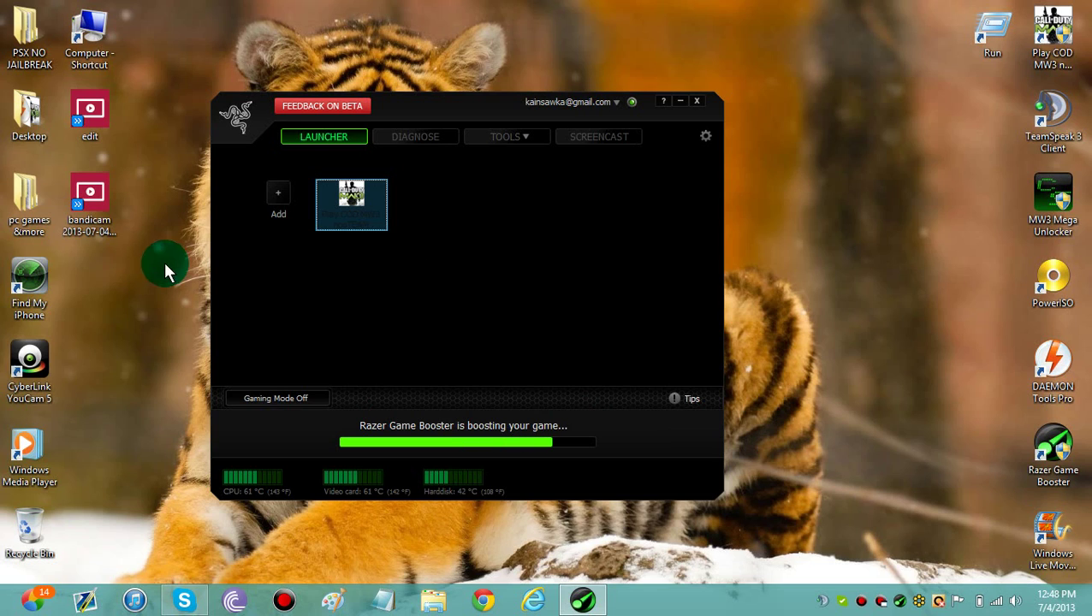
pyautogui.click(750, 297)
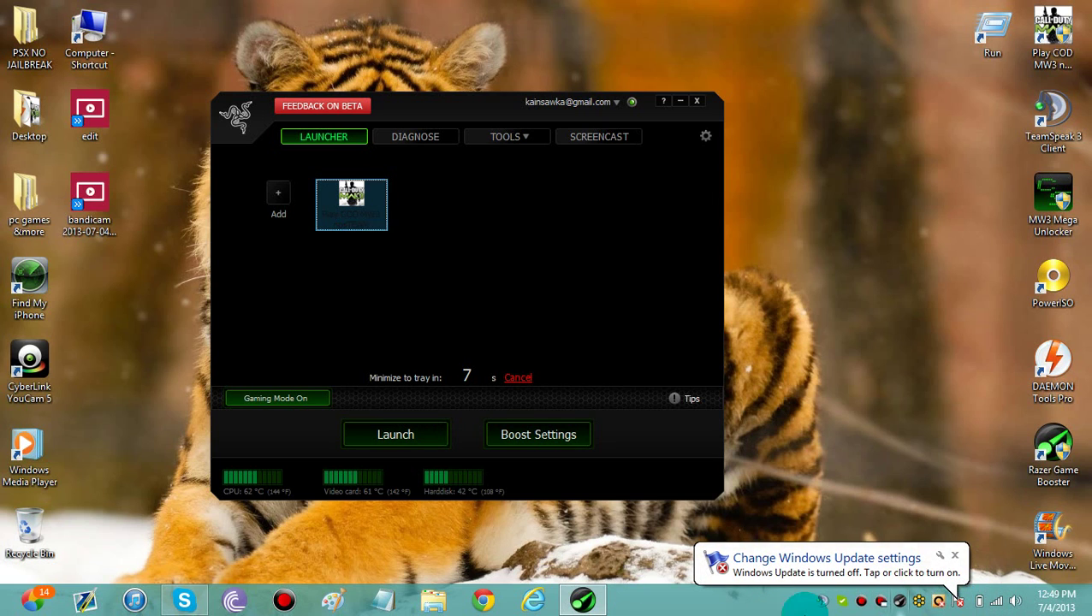
pyautogui.click(955, 555)
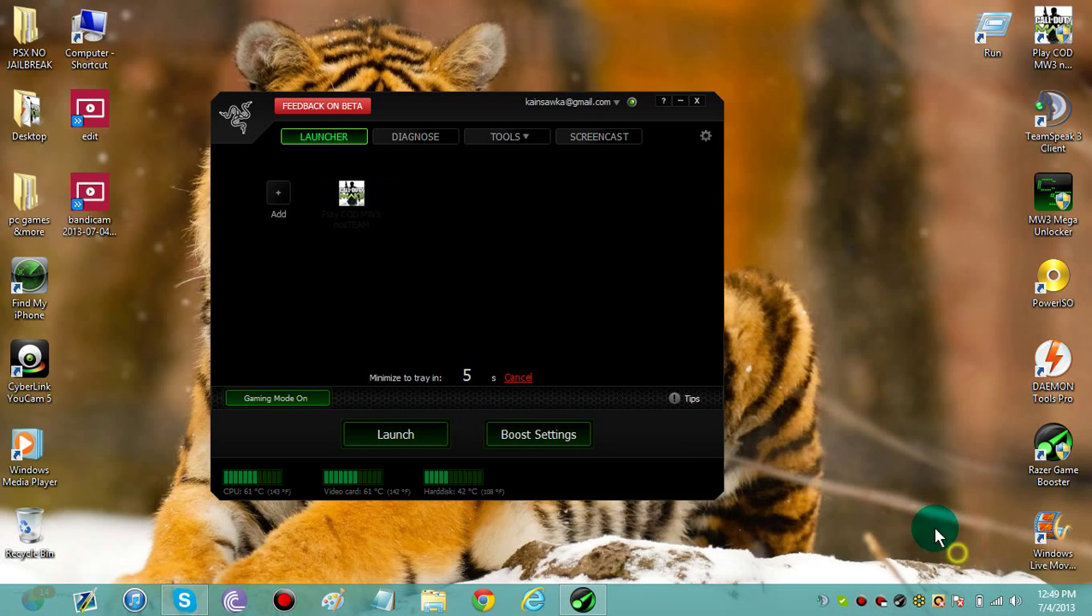
pyautogui.click(464, 284)
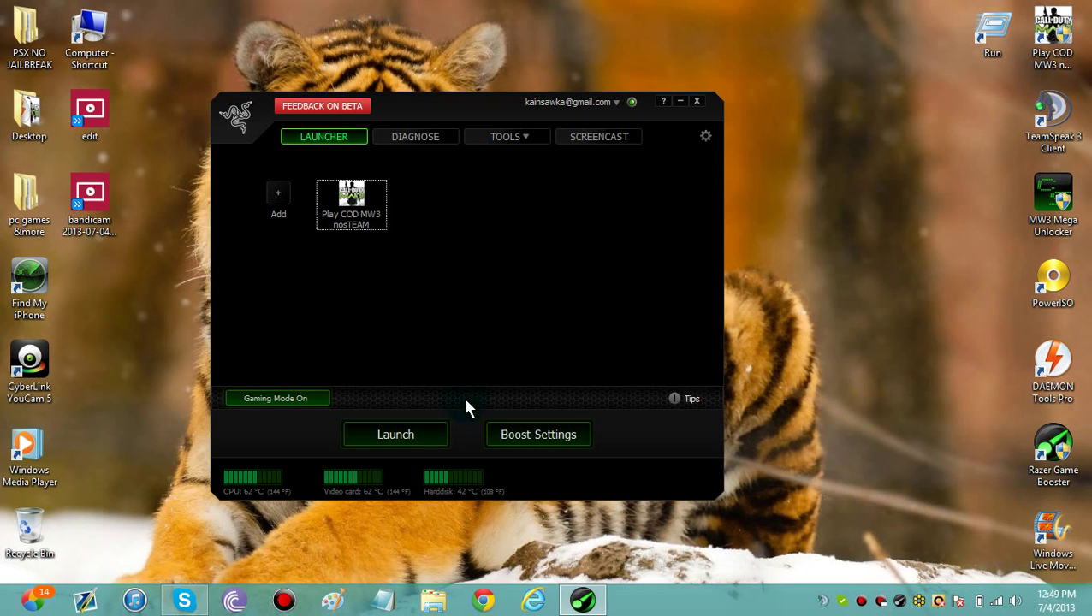
# - Select Play COD MW3 nosTEAM in the game list and launch it with the boost applied
pyautogui.click(413, 434)
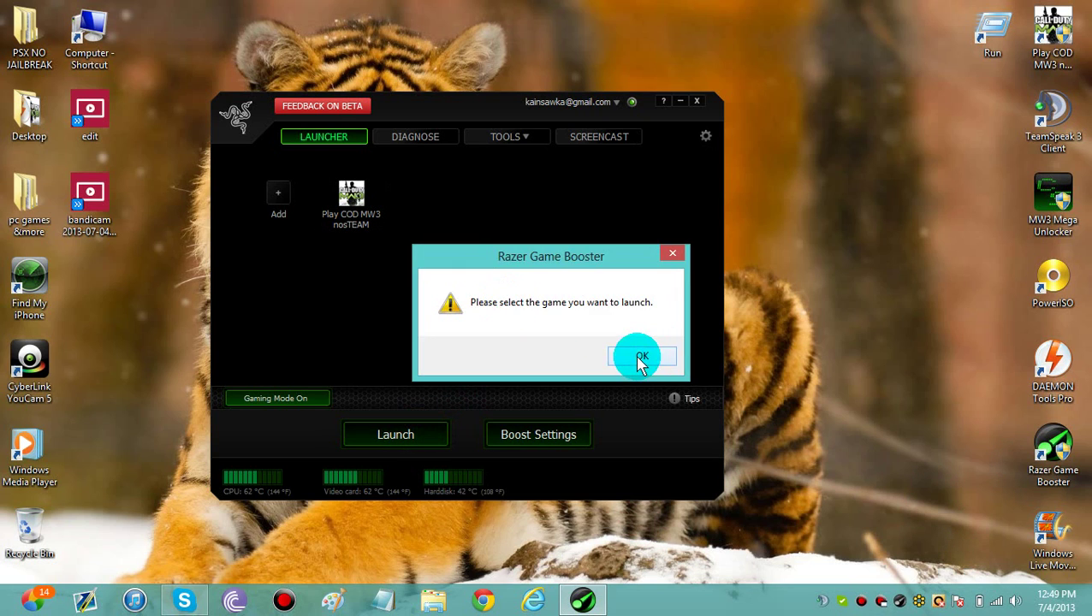
pyautogui.click(639, 357)
pyautogui.click(355, 192)
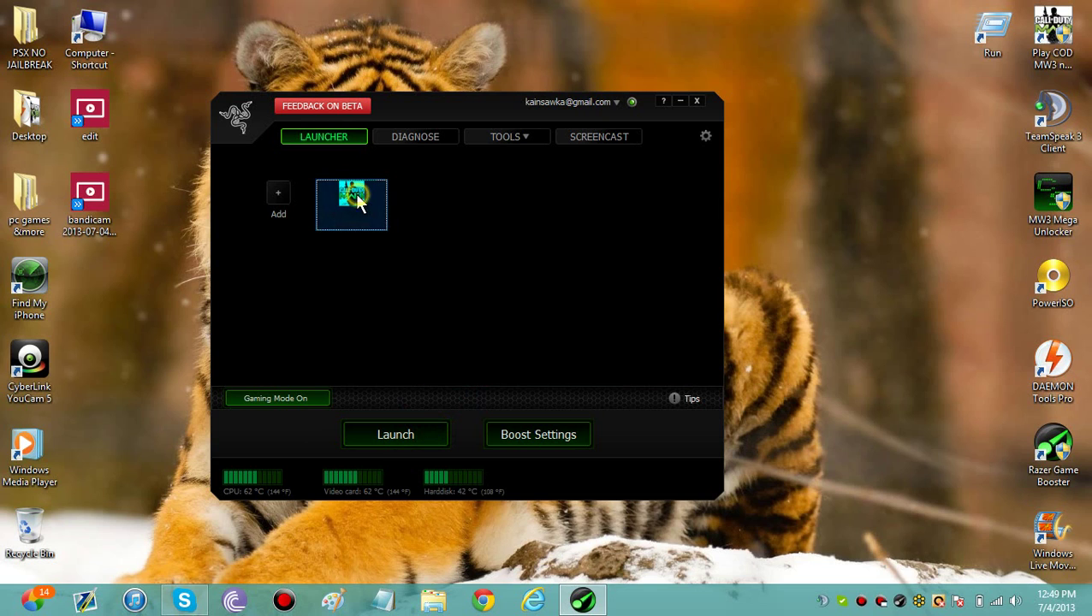
pyautogui.click(412, 435)
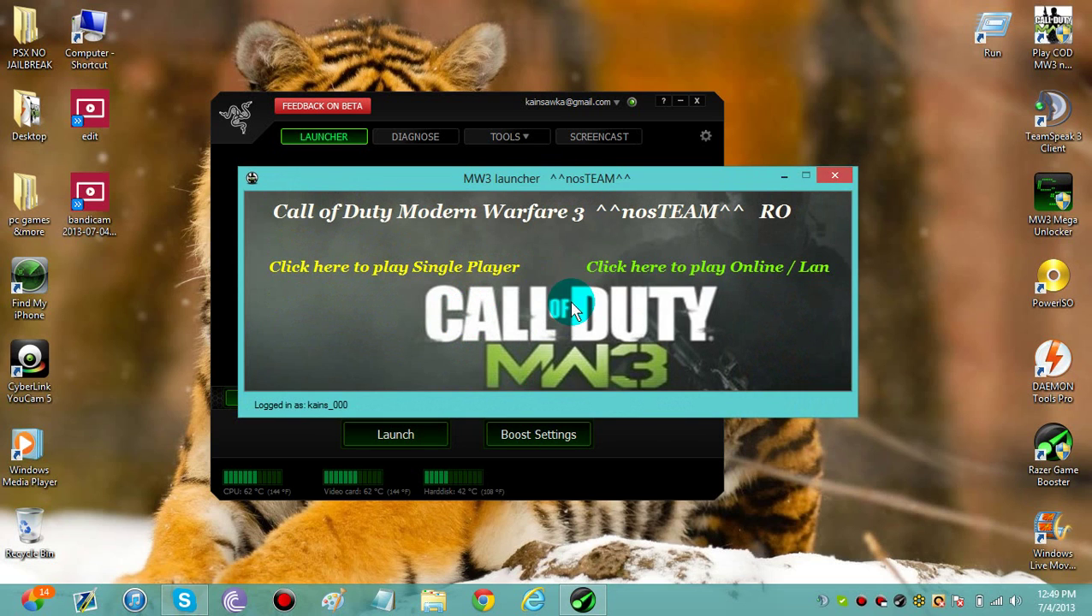
# - Start the Online / Lan mode from the MW3 launcher, declining the client update
pyautogui.click(637, 269)
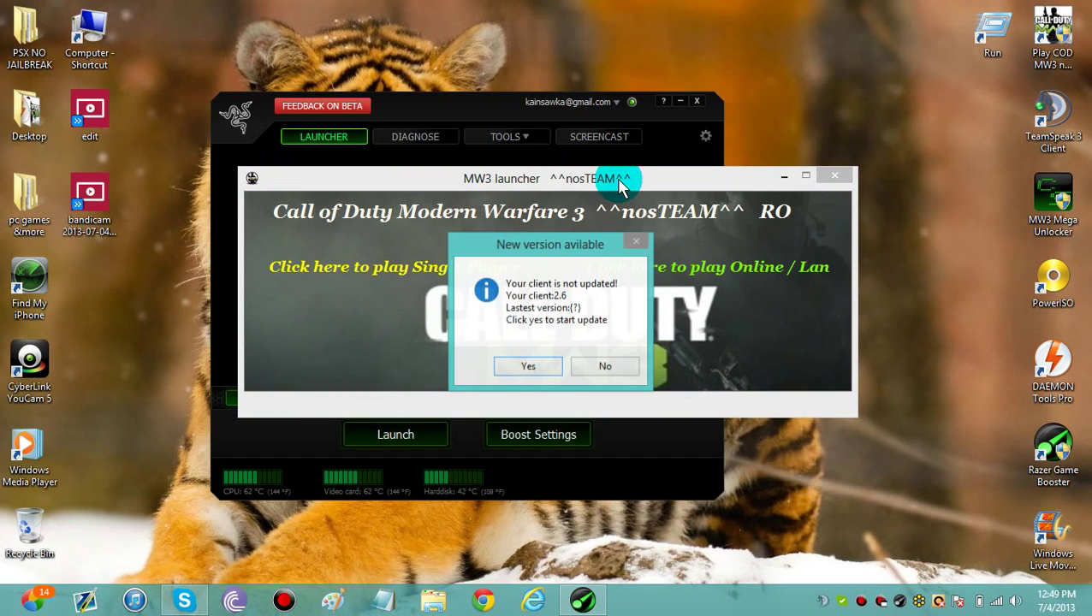
pyautogui.click(605, 368)
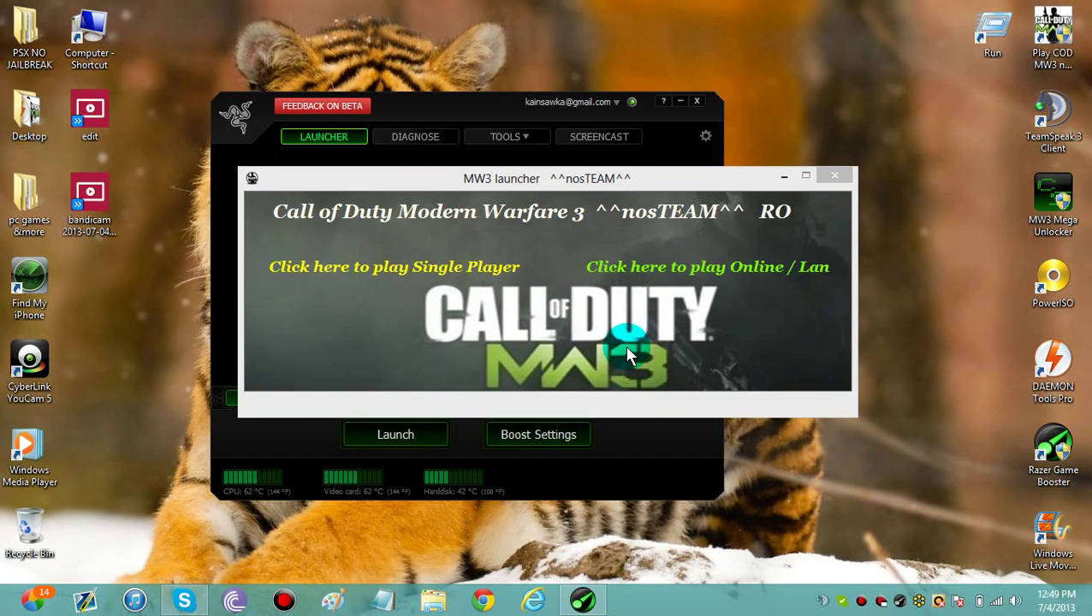
pyautogui.click(683, 269)
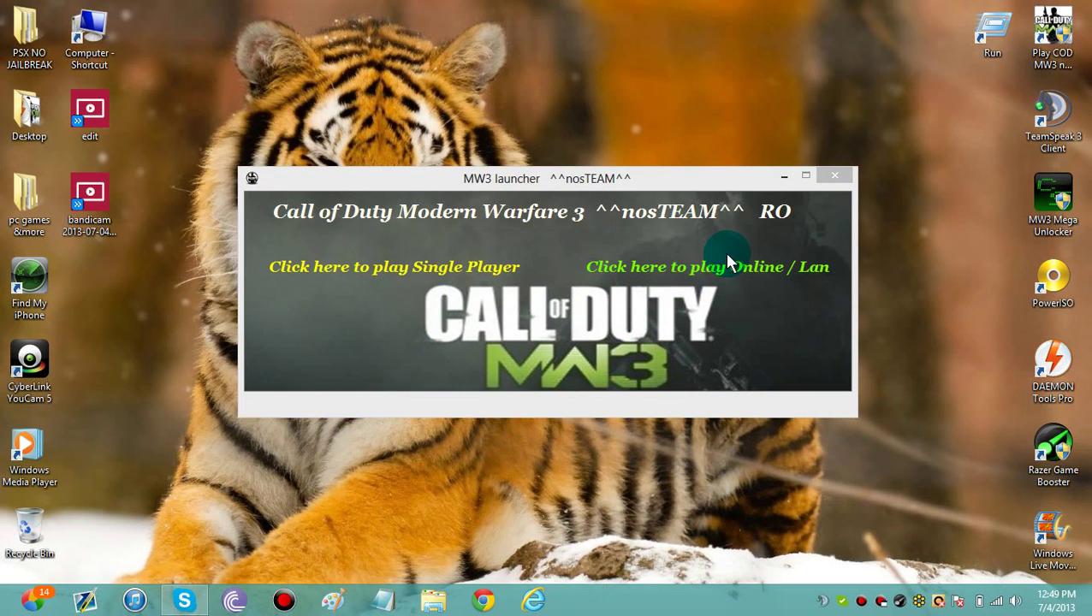
pyautogui.click(665, 271)
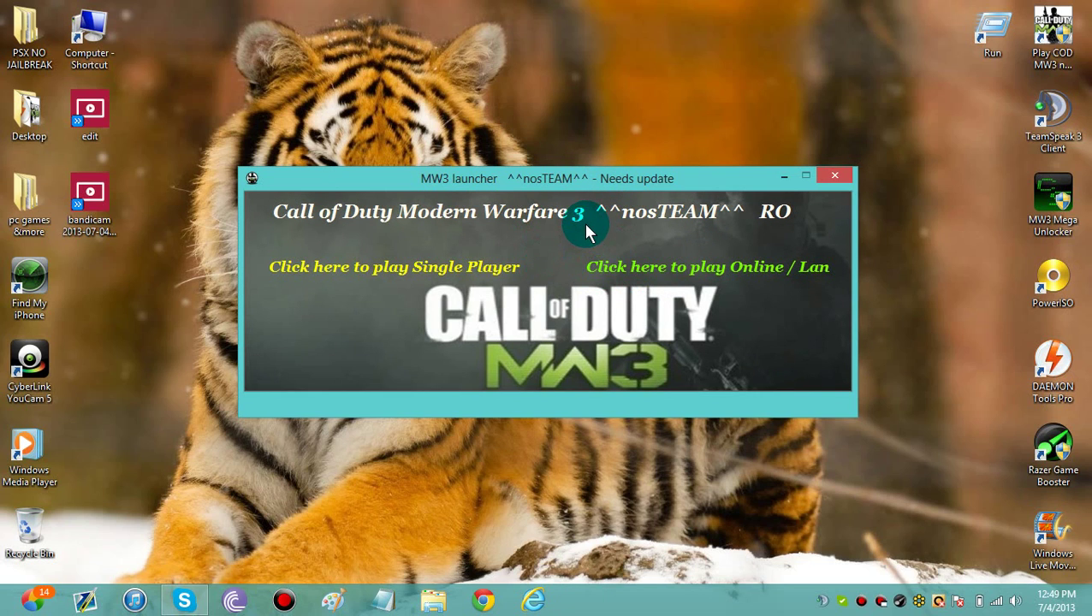
pyautogui.click(646, 265)
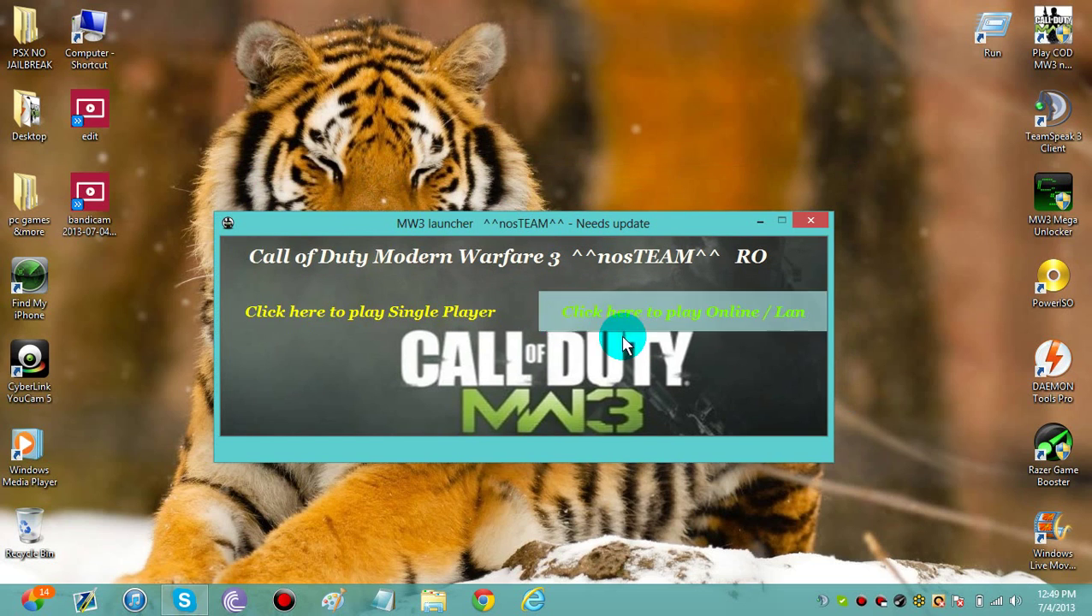
pyautogui.click(590, 301)
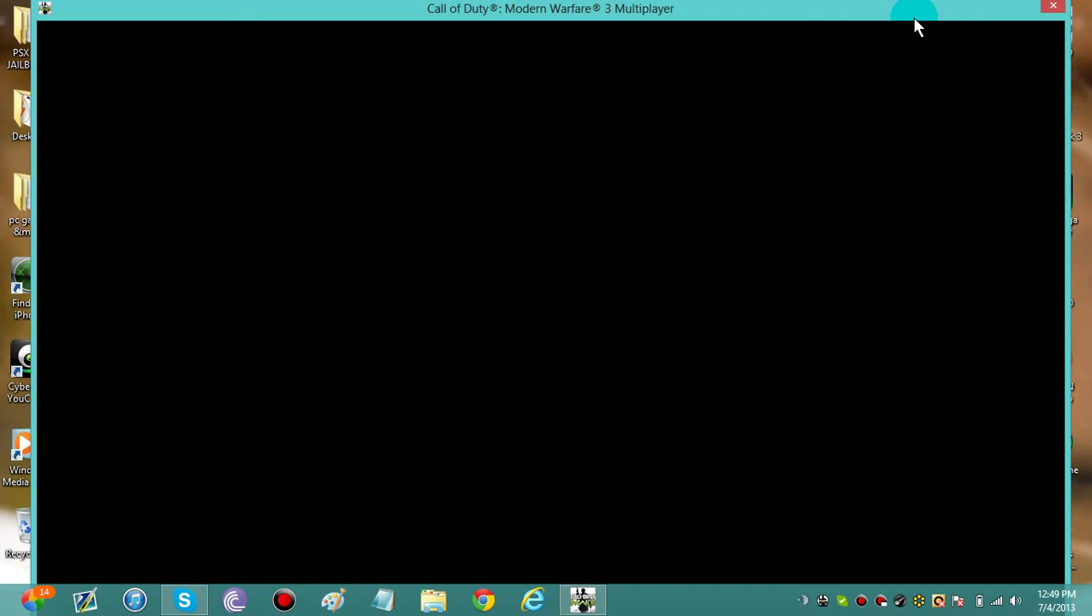
# - Open the game's server browser and connect to the favorite server NOCAMPING $NIPERJUMPER
pyautogui.click(222, 12)
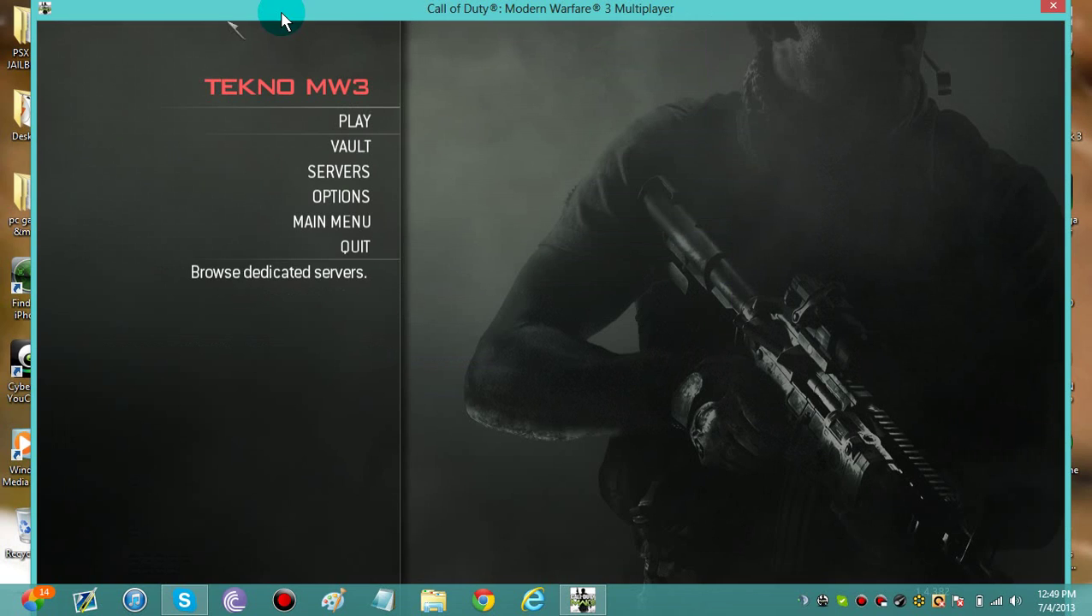
pyautogui.click(330, 149)
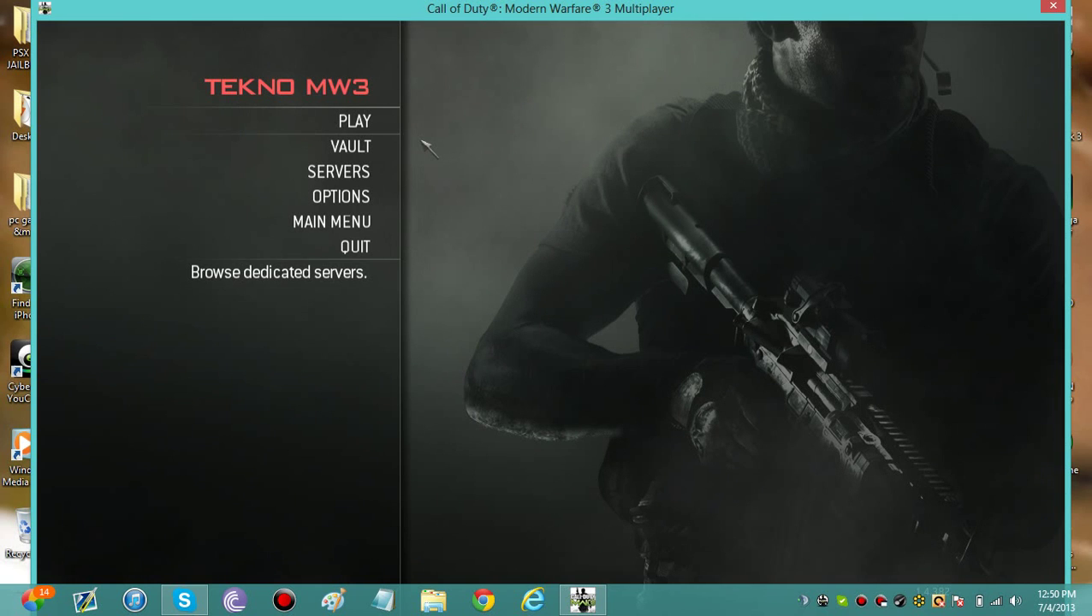
pyautogui.click(370, 171)
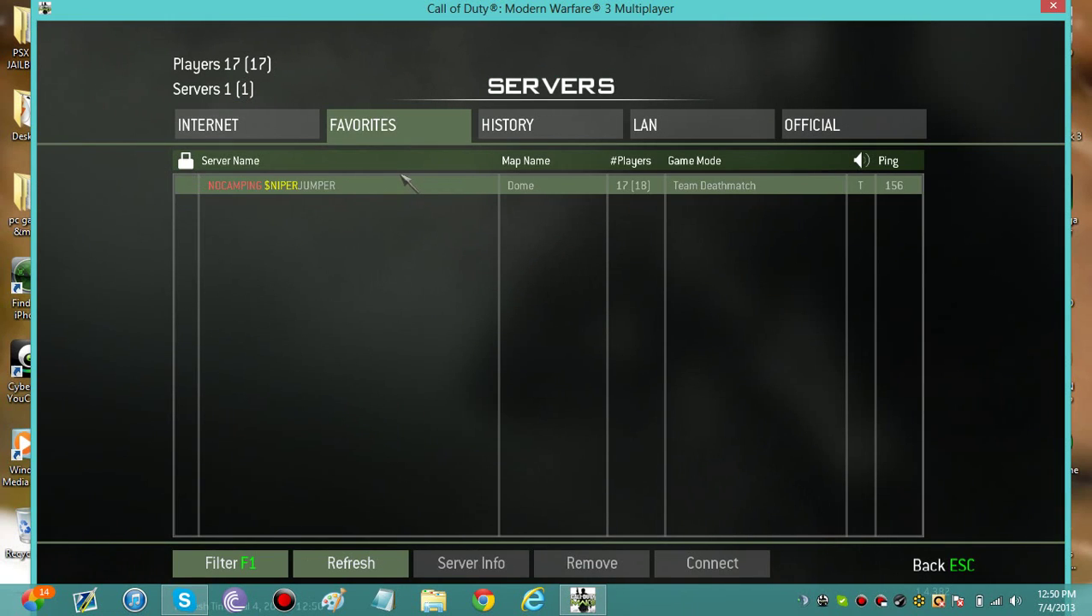
pyautogui.click(408, 190)
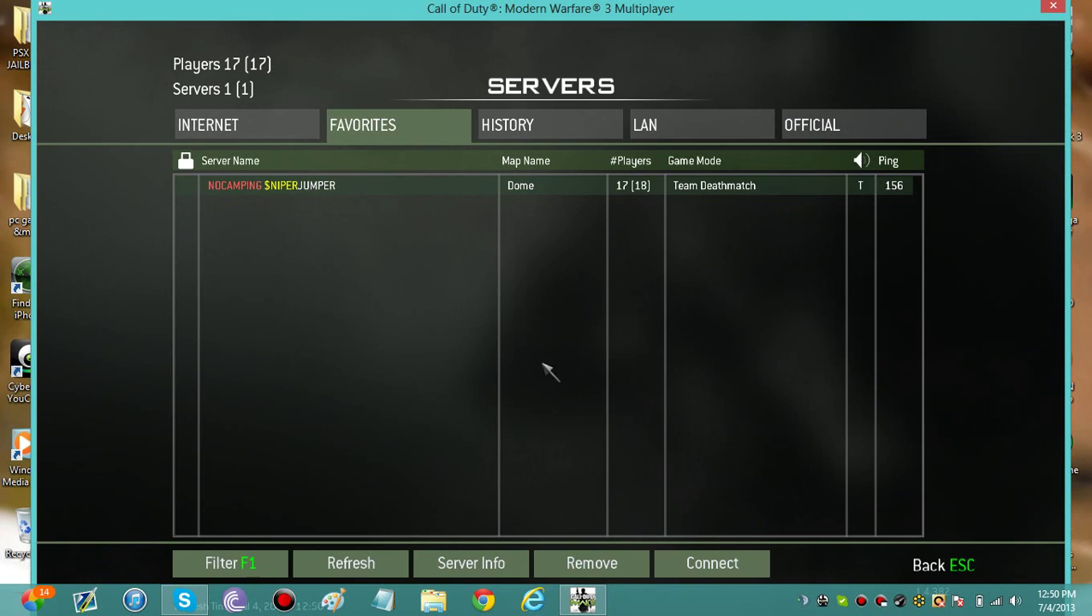
pyautogui.click(689, 558)
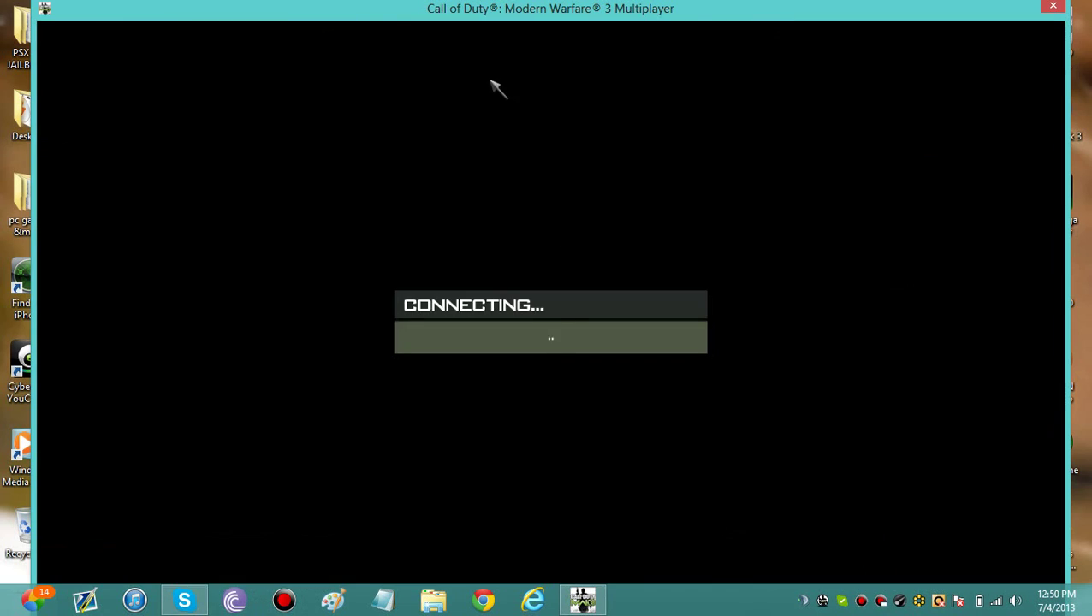
pyautogui.click(511, 13)
pyautogui.moveTo(510, 13); pyautogui.dragTo(516, 13)
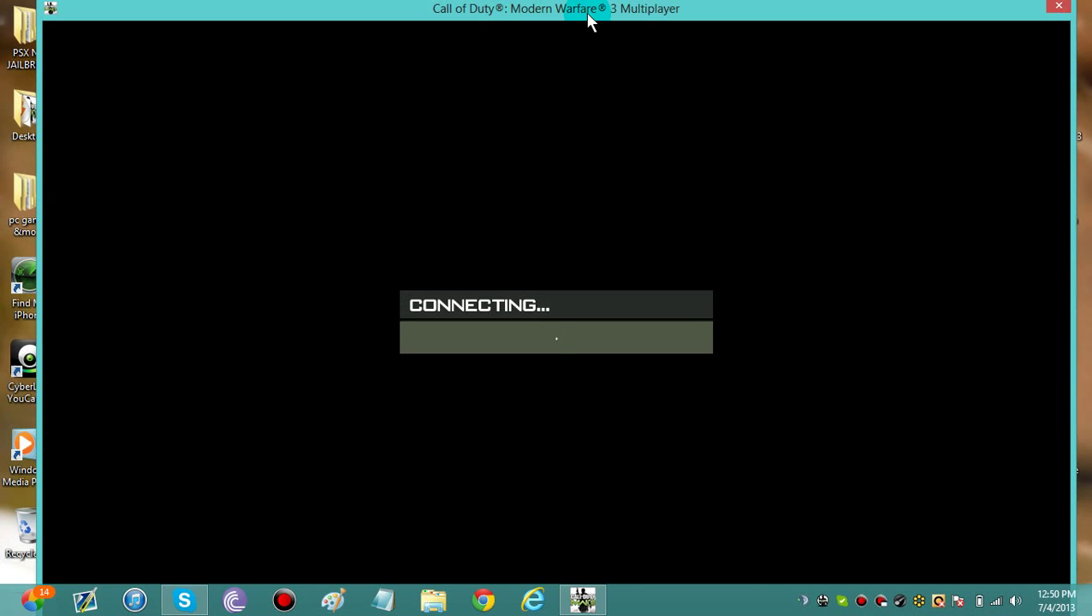
pyautogui.click(489, 266)
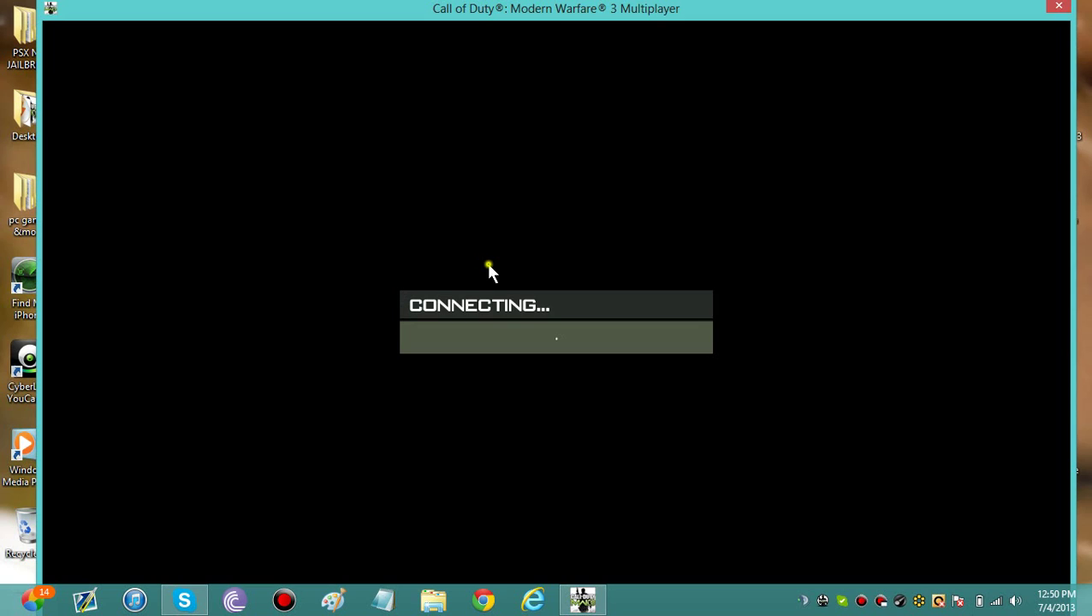